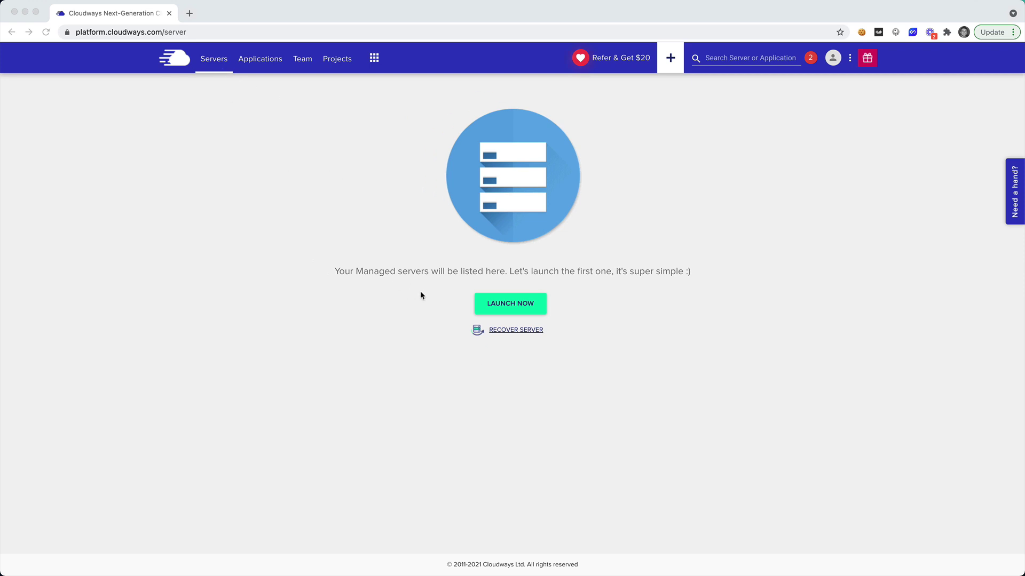
Open the Deleted Servers recovery page listing the six terminated servers.
left_click(515, 330)
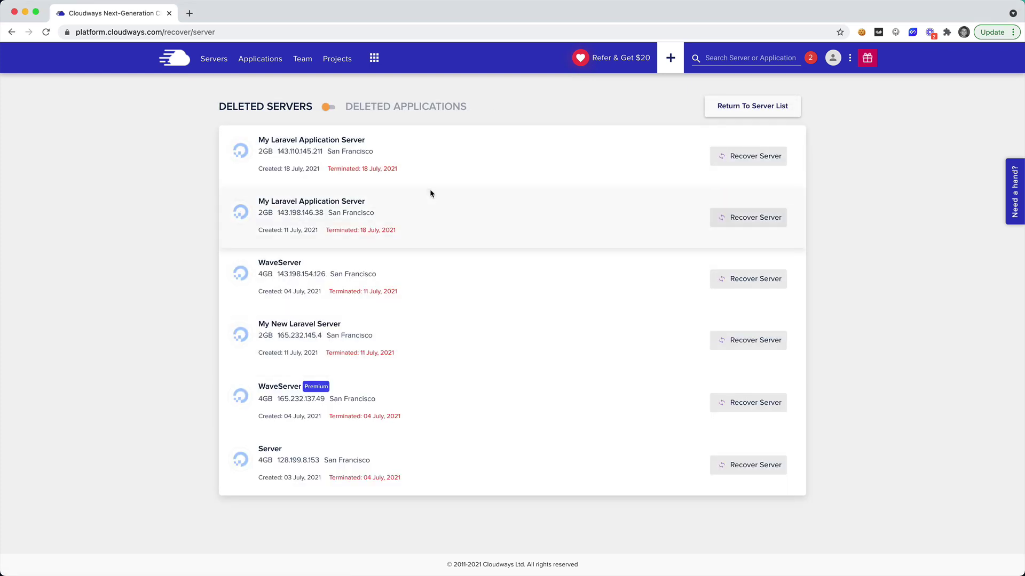
Glance at the deleted applications, then start recovering the 4GB WaveServer terminated 11 July 2021.
left_click(396, 108)
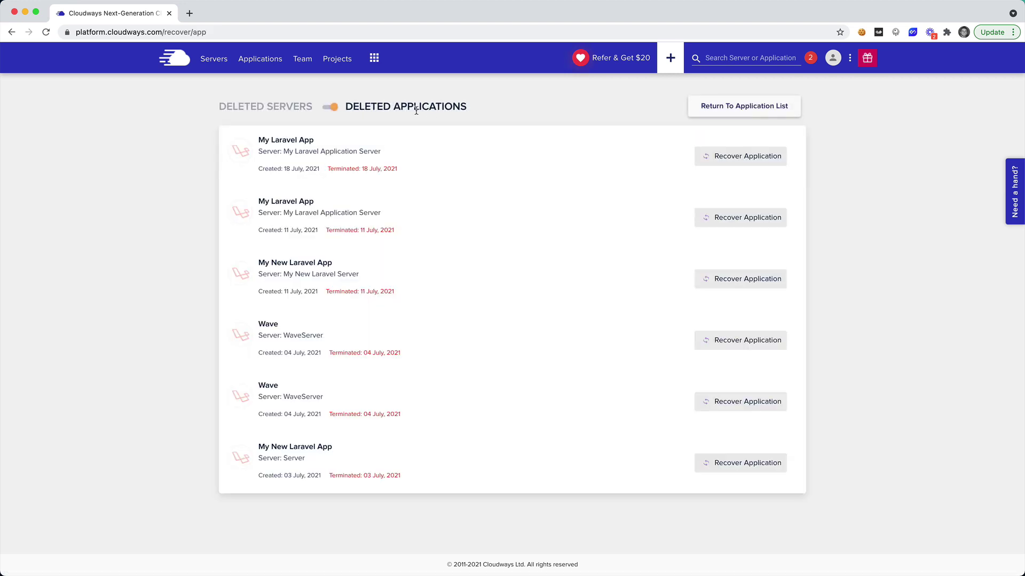
left_click(332, 108)
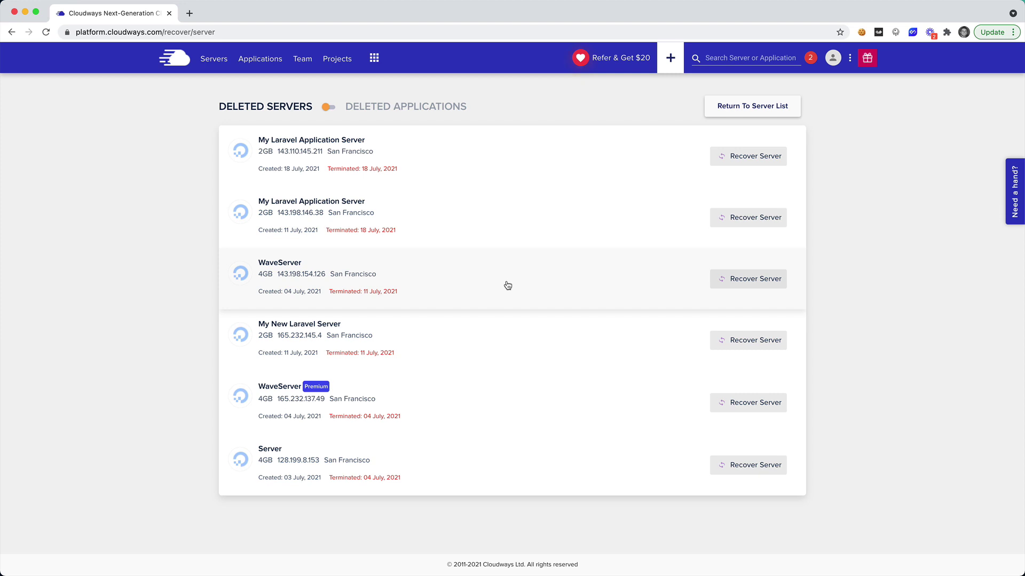
left_click(729, 282)
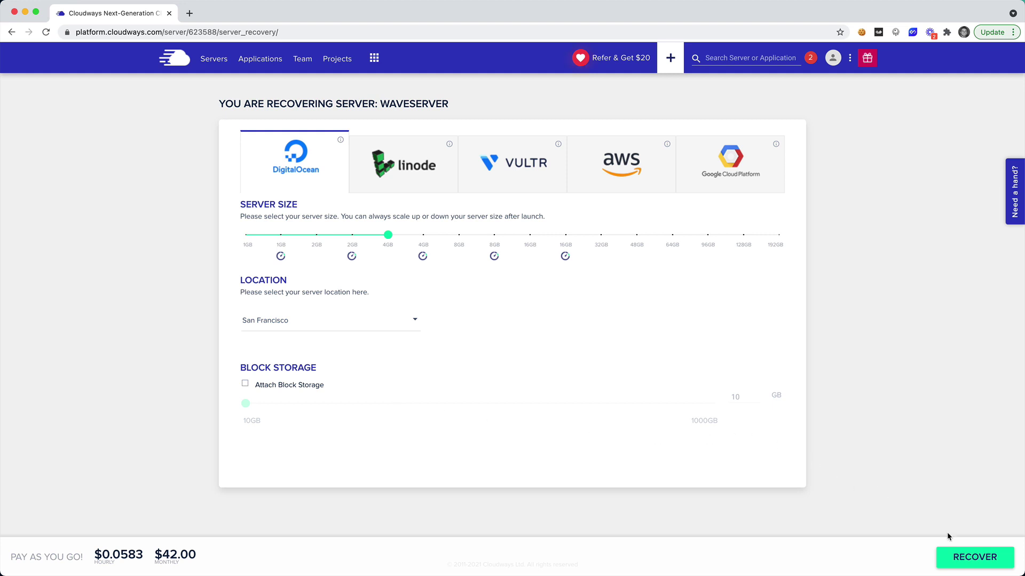
Recover WaveServer on DigitalOcean, 4GB, San Francisco at $42.00/month, then view the applications list.
left_click(962, 563)
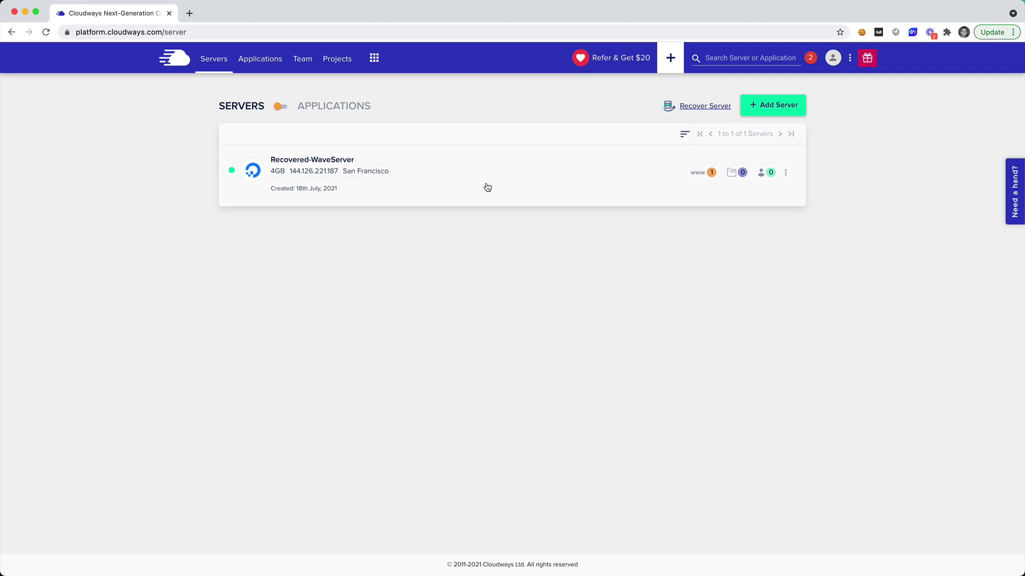
left_click(281, 106)
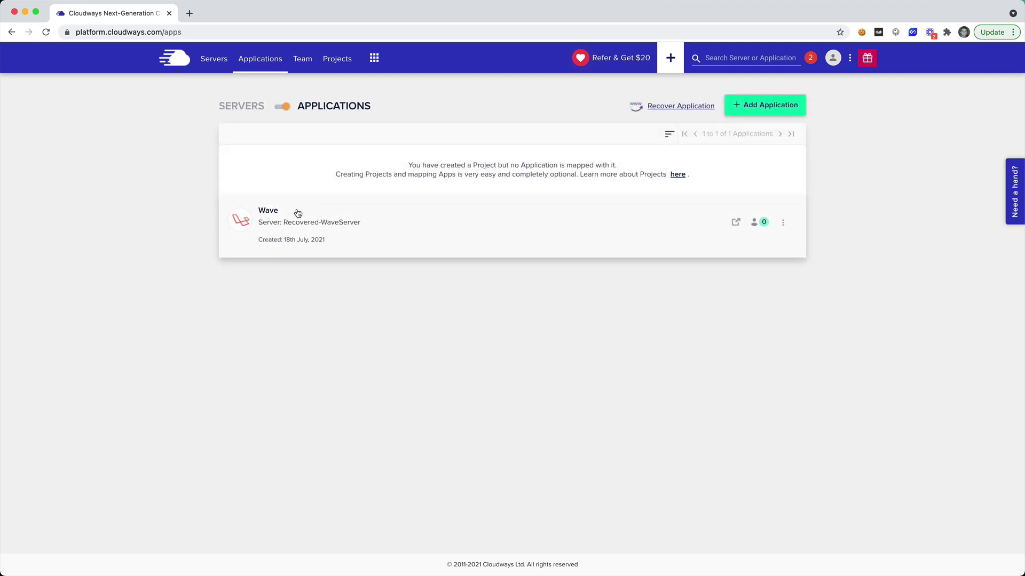
Open the recovered Wave site and check the broken hero image's unreachable old-domain address.
left_click(295, 214)
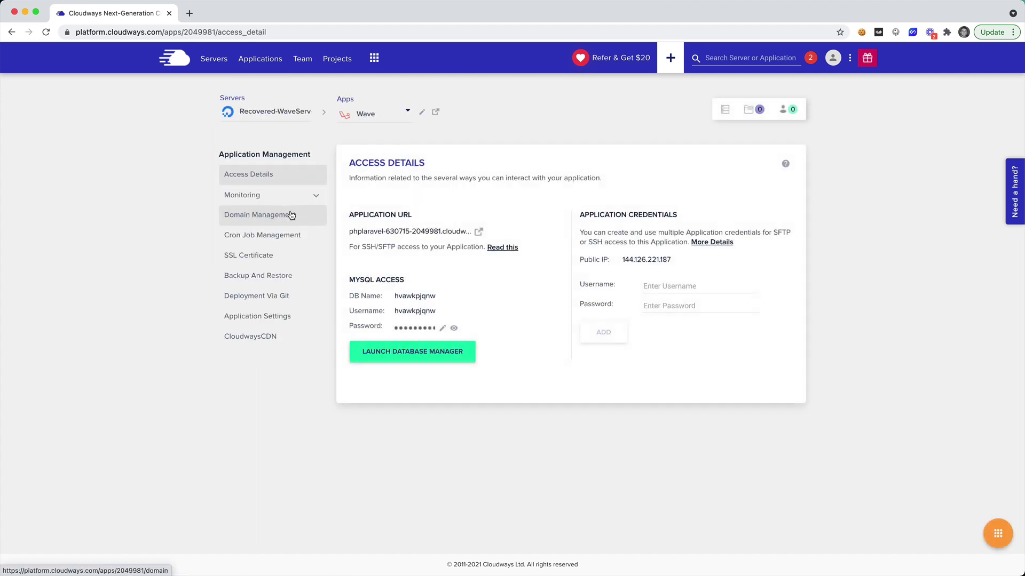
left_click(477, 232)
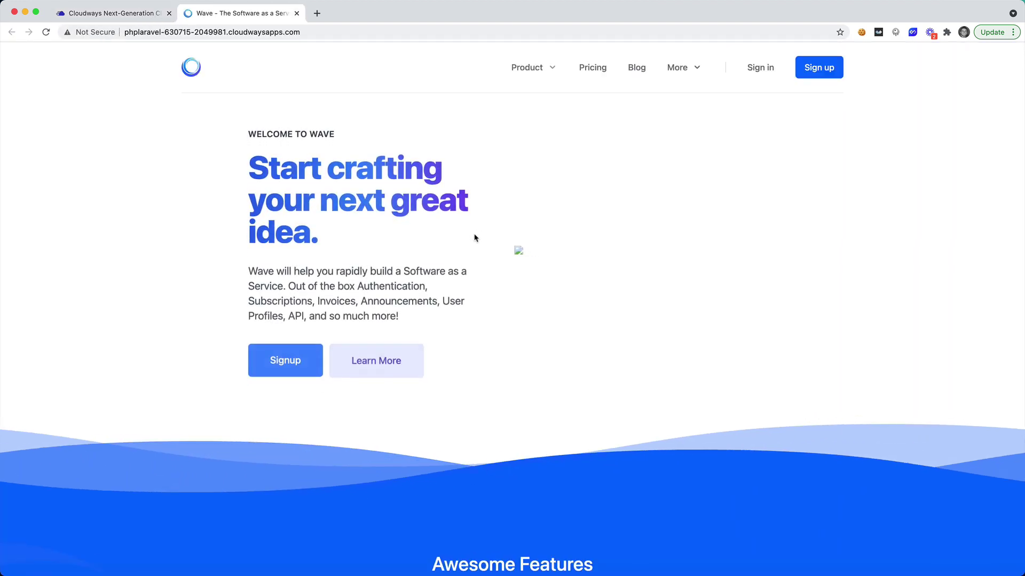
right_click(516, 250)
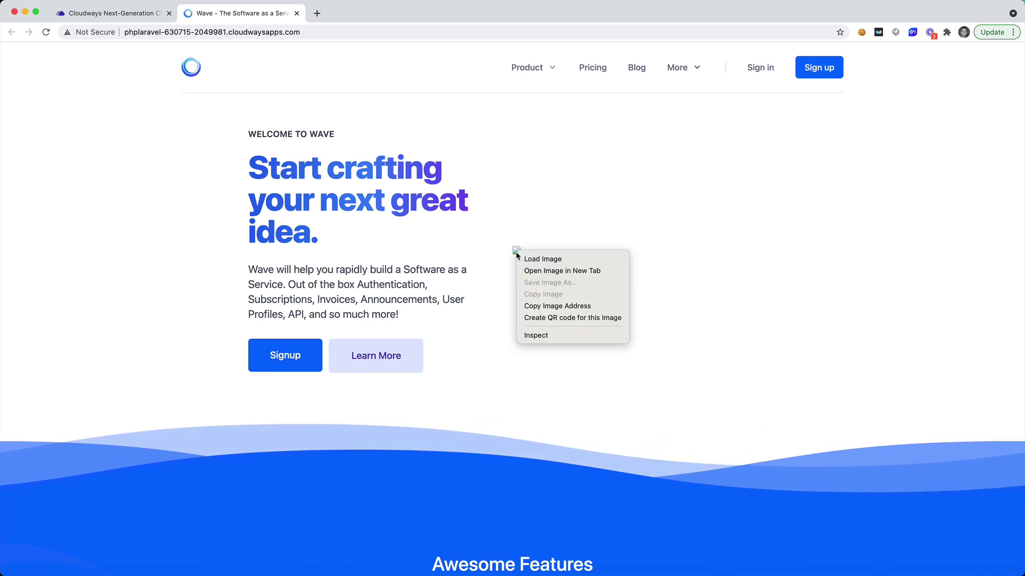
left_click(544, 271)
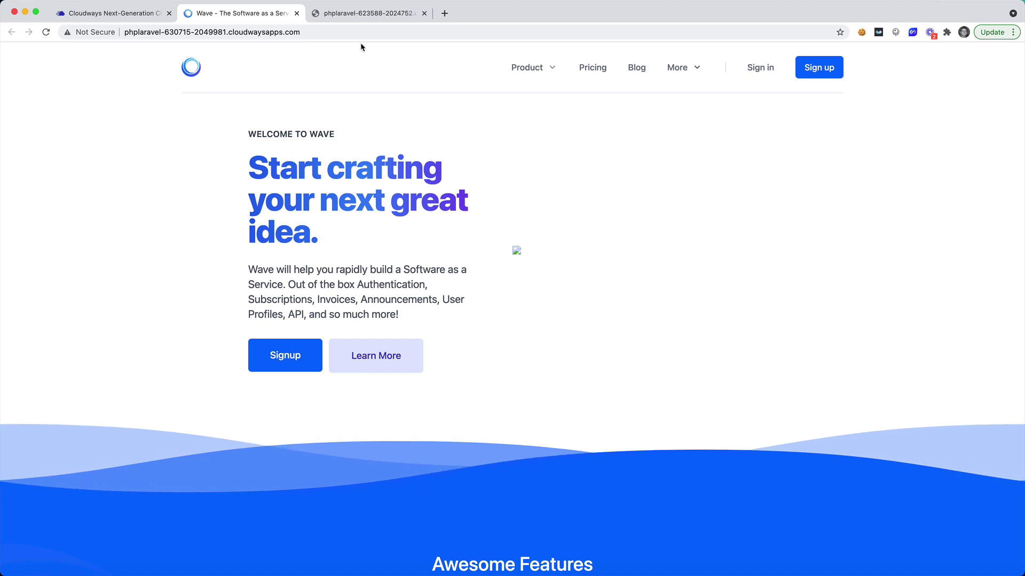
left_click(357, 15)
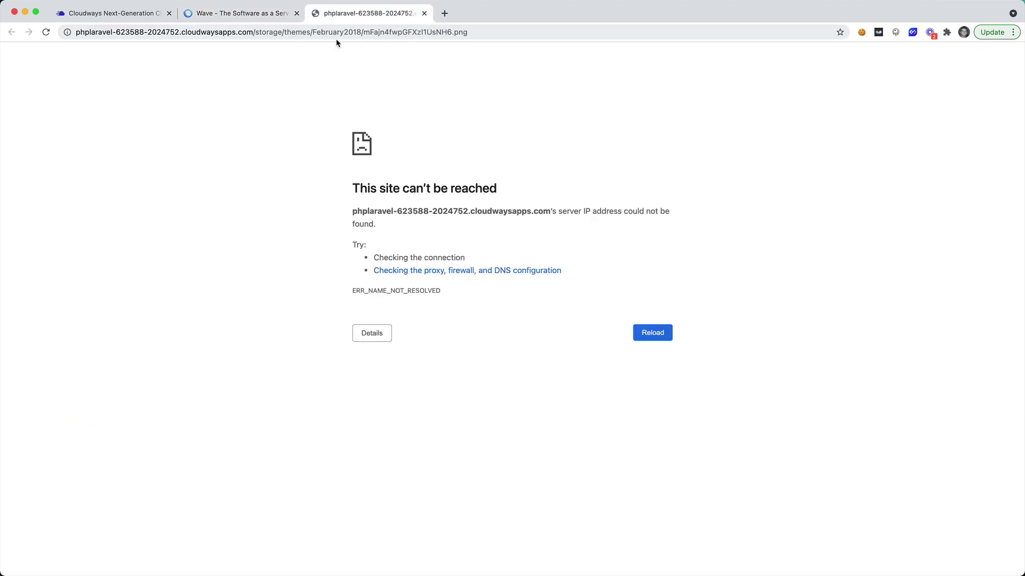
key("super+w")
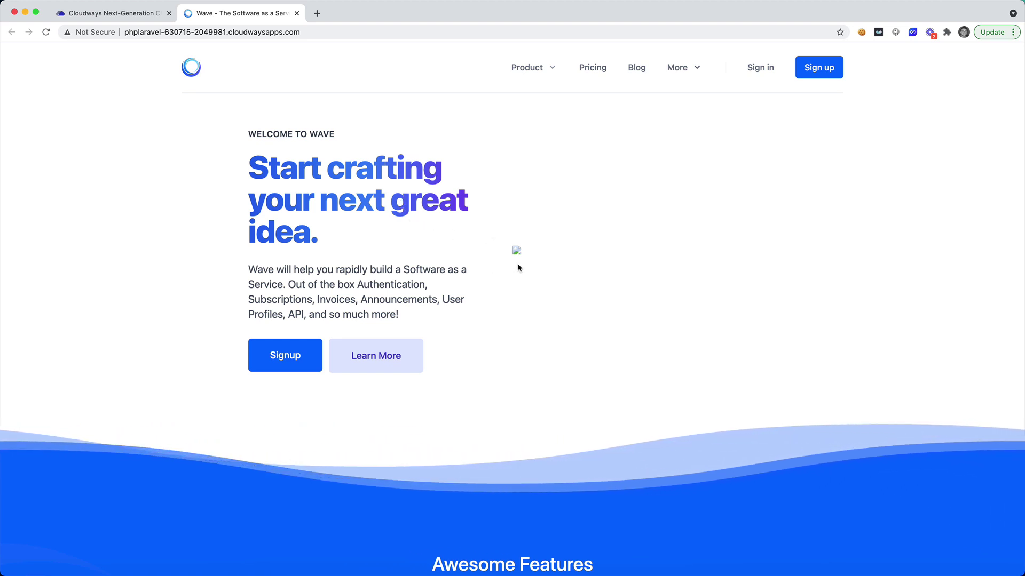
left_click(114, 14)
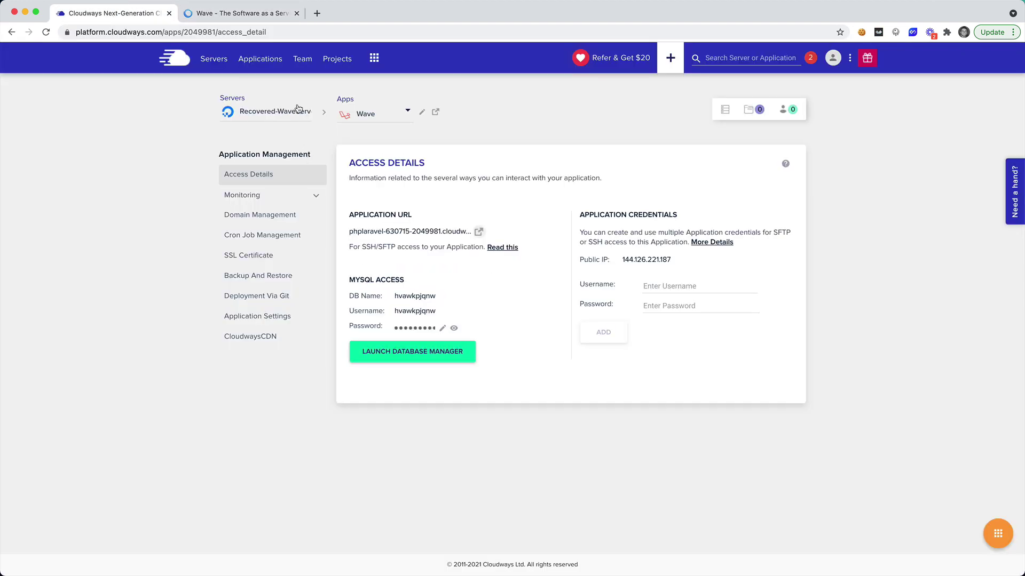
Show Recovered-WaveServer's master SFTP/SSH credentials and launch a local Terminal window.
left_click(214, 59)
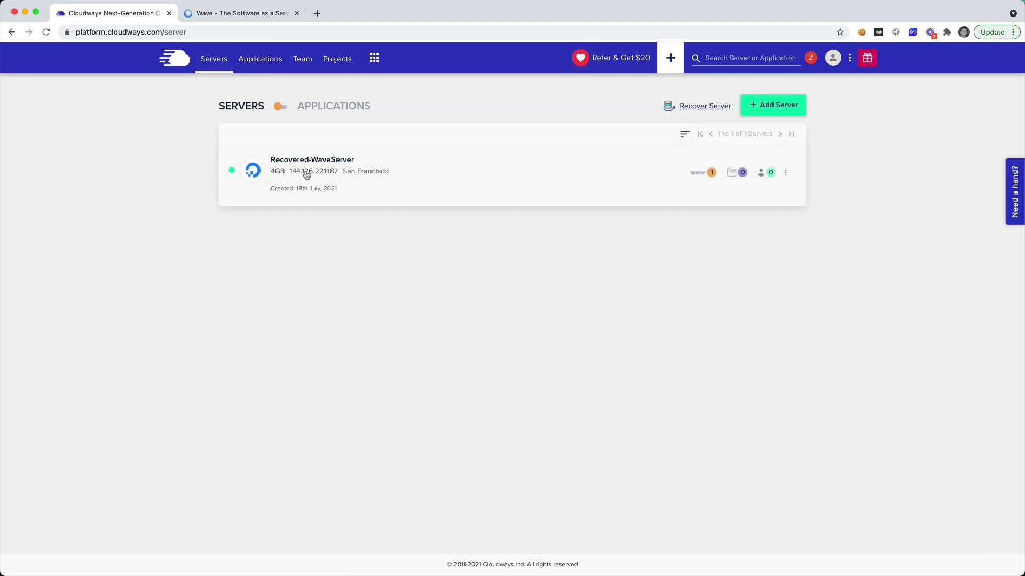
left_click(307, 169)
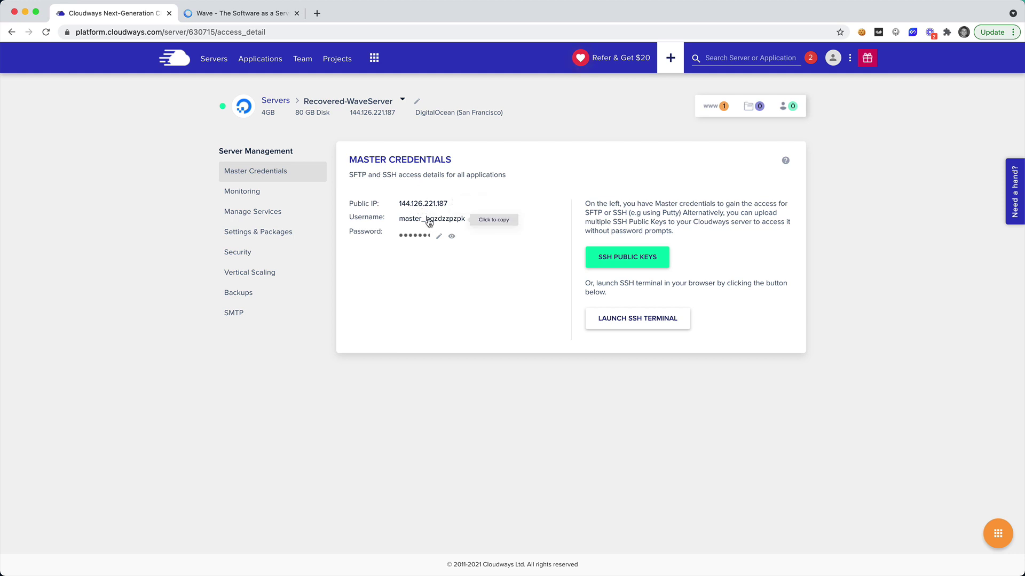
key("super+Tab")
key("super+Tab")
key("super+Tab")
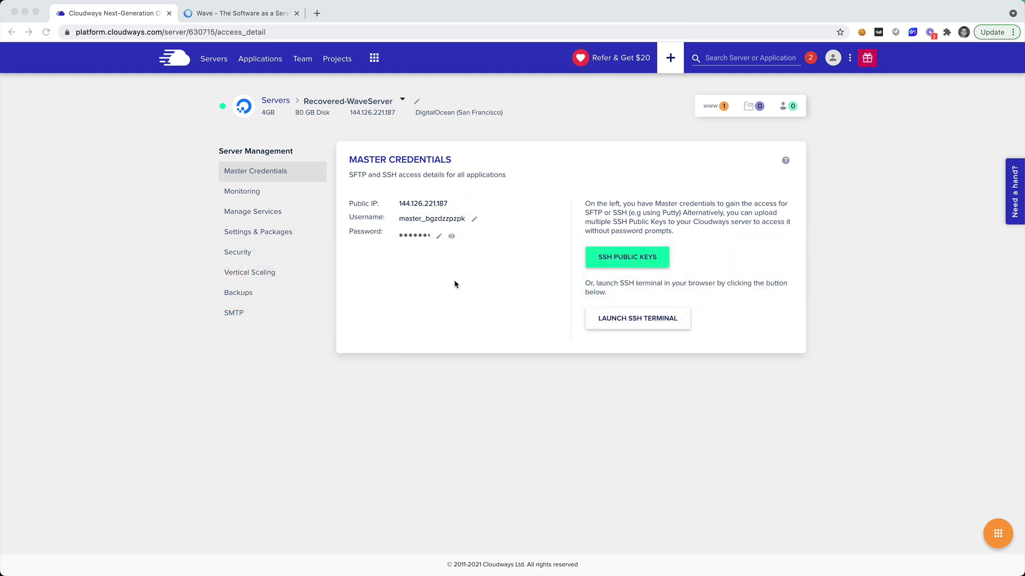
left_click(368, 552)
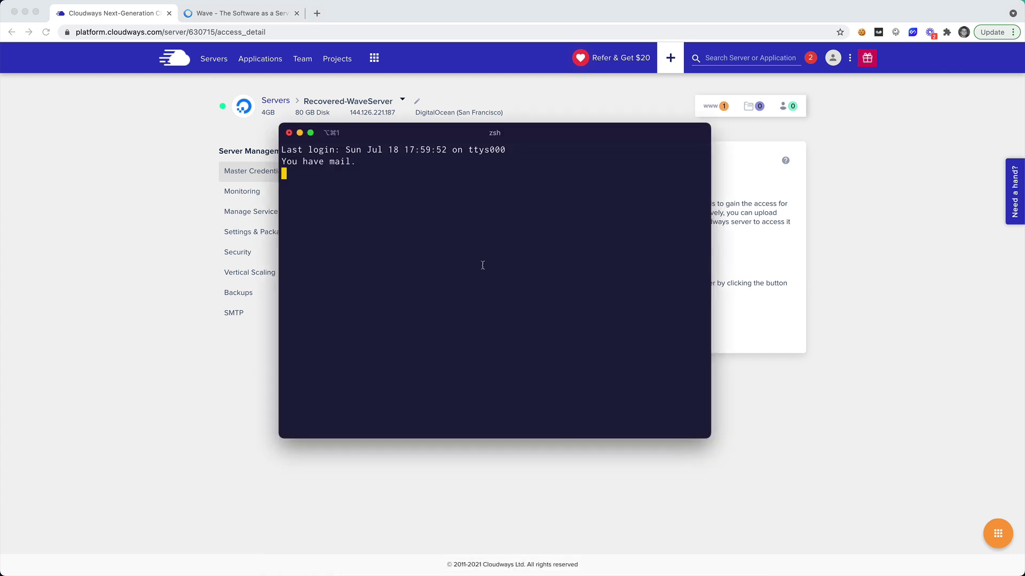
SSH into 144.126.221.187 as the master user, accepting the host key and pasting the password.
type("ssh")
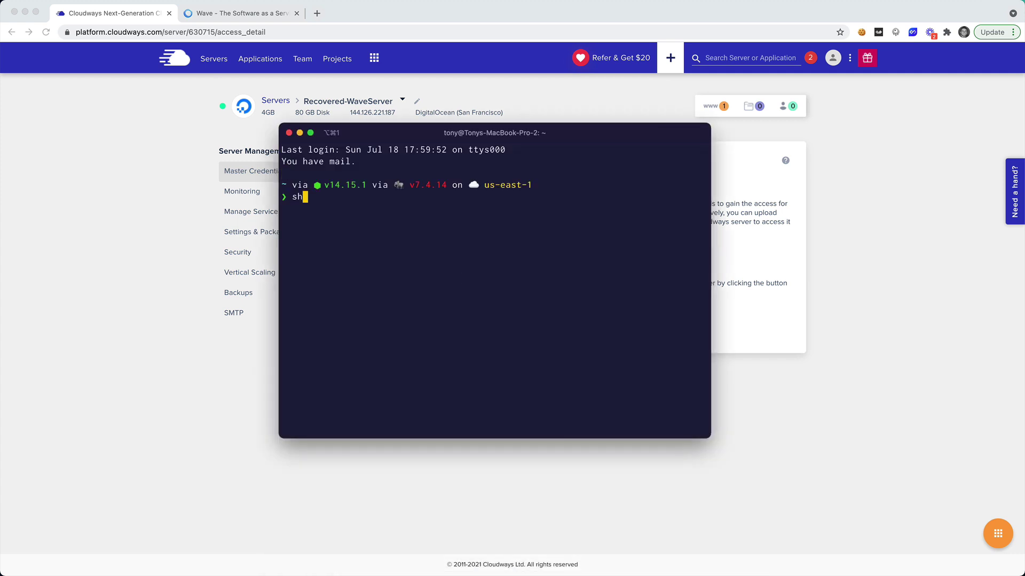
key("super+v")
type("@")
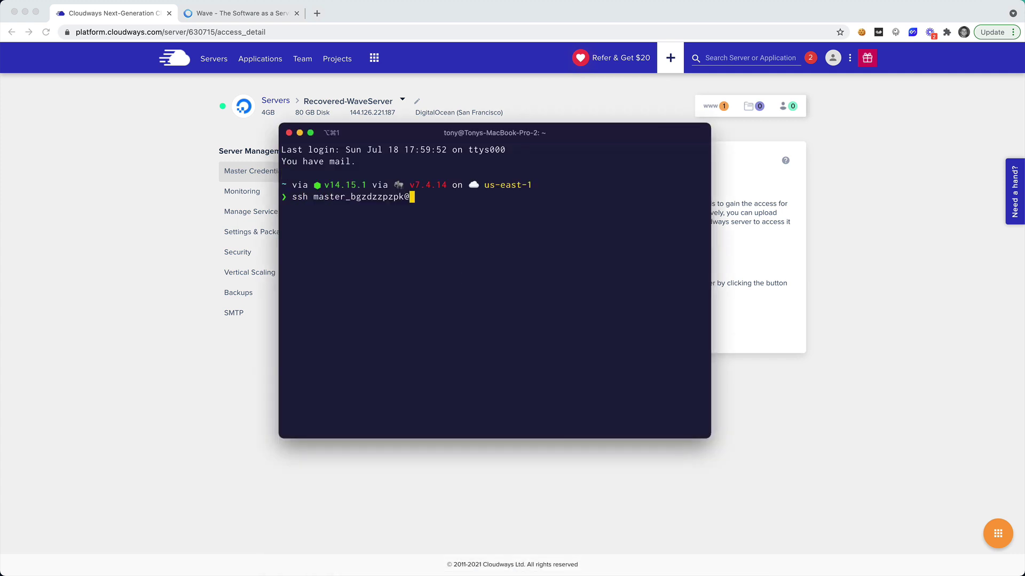
key("super+Tab")
left_click(445, 205)
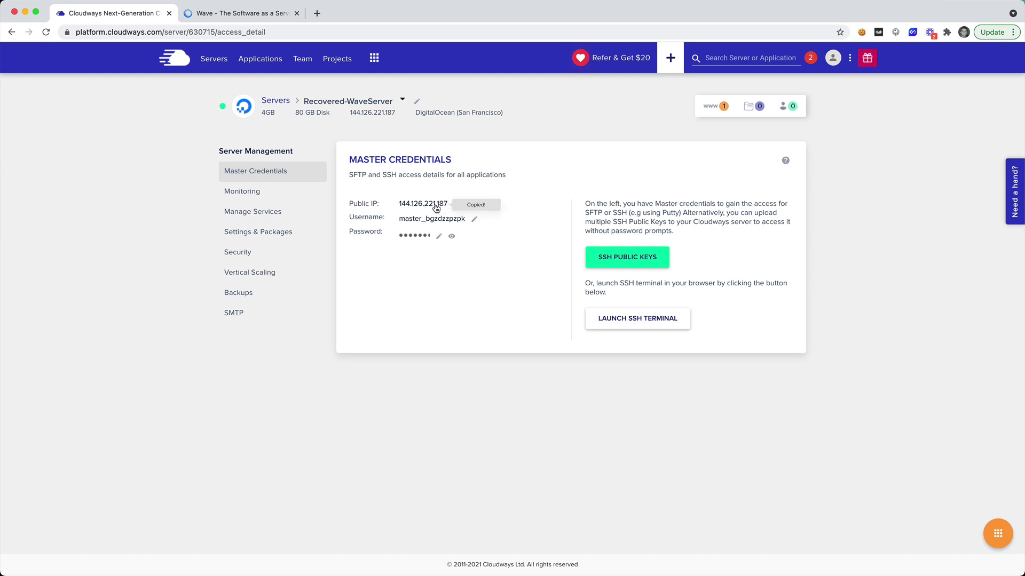
key("super+Tab")
key("super+v")
key("Return")
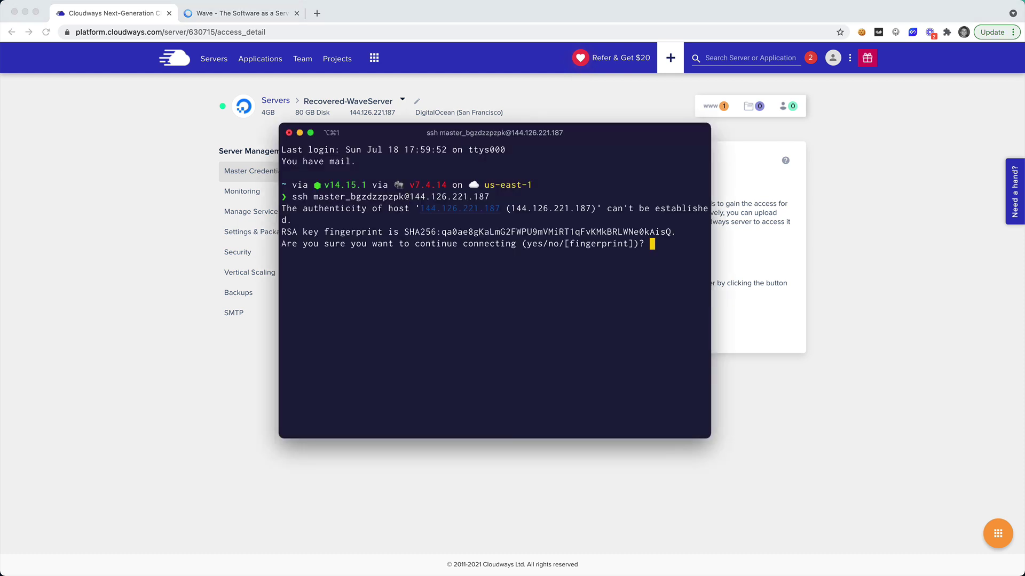
type("yes")
key("Return")
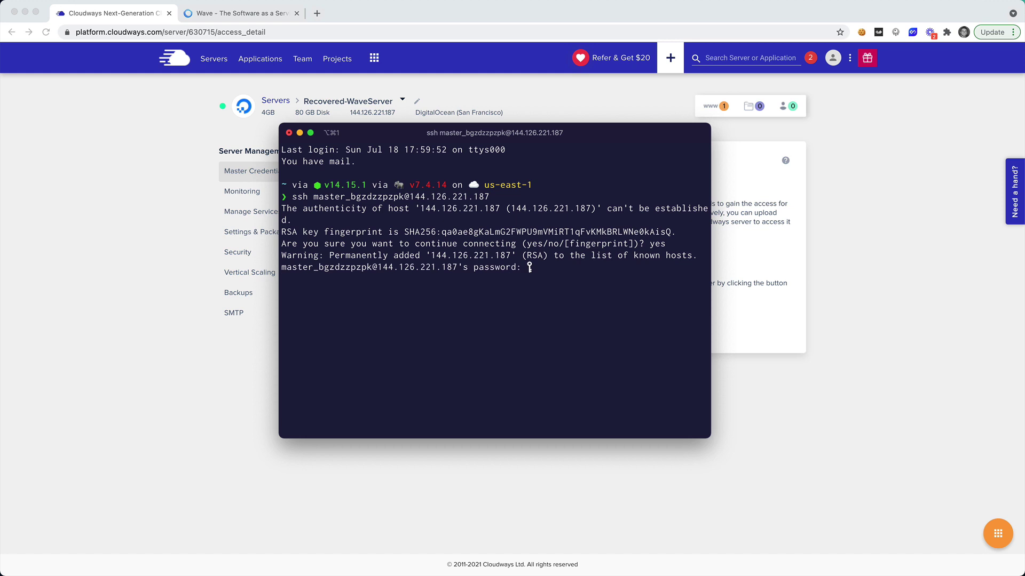
key("super+Tab")
left_click(413, 239)
key("super+Tab")
key("super+v")
key("Return")
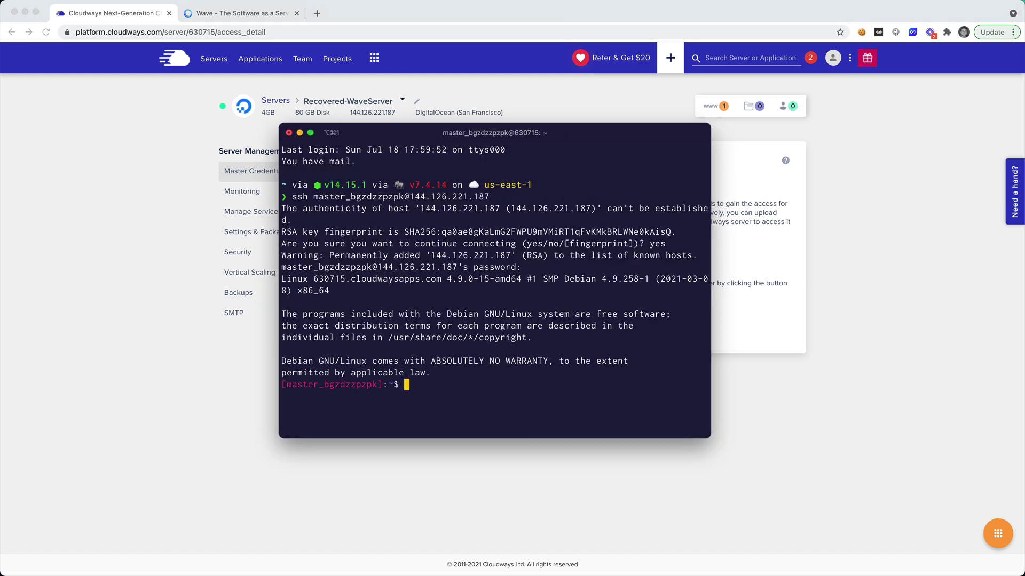
Navigate into the applications/hvawkpjqnw folder on the server.
type("ls")
key("Return")
type("cd applications")
key("Return")
type("ls")
key("Return")
type("cd hv")
key("Tab")
key("Return")
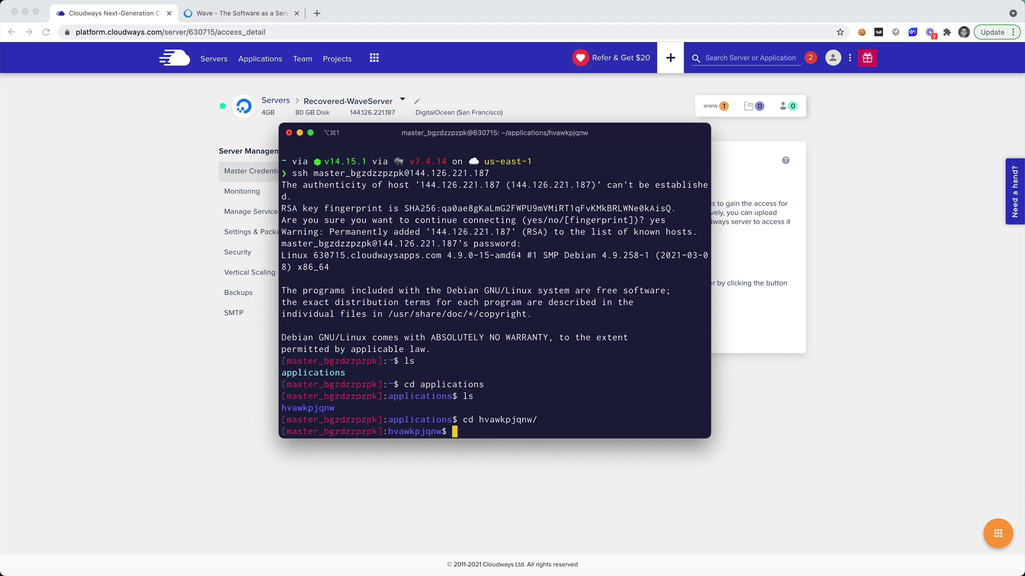
Enter public_html and run php artisan storage:link to create the storage links.
type("ls")
key("Return")
type("cd publi")
key("Tab")
key("Return")
type("ls")
key("Return")
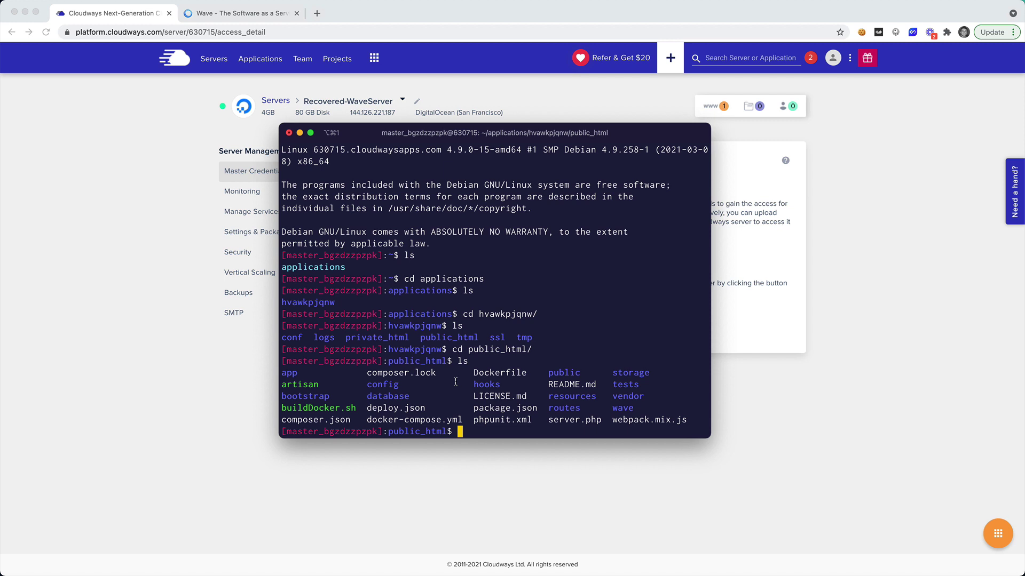
type("php artisan storage:link")
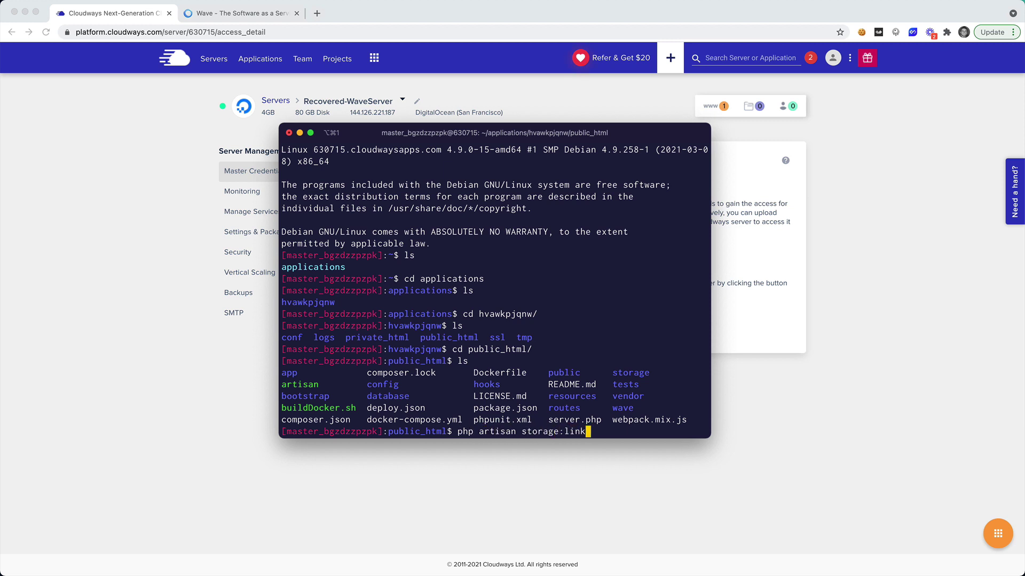
key("Return")
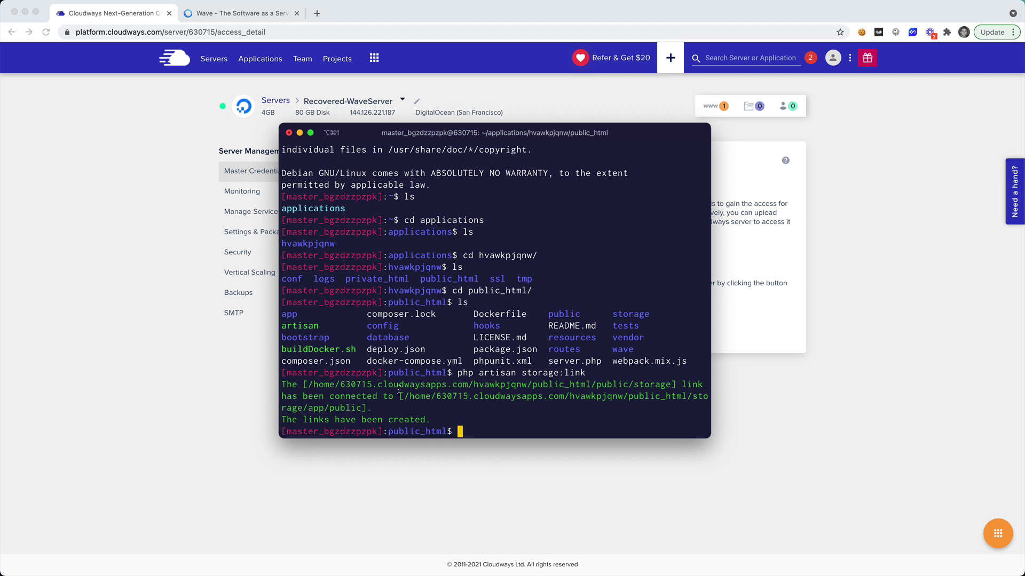
Sign in to Wave with the admin account's e-mail and password and open the Admin dashboard.
left_click(251, 15)
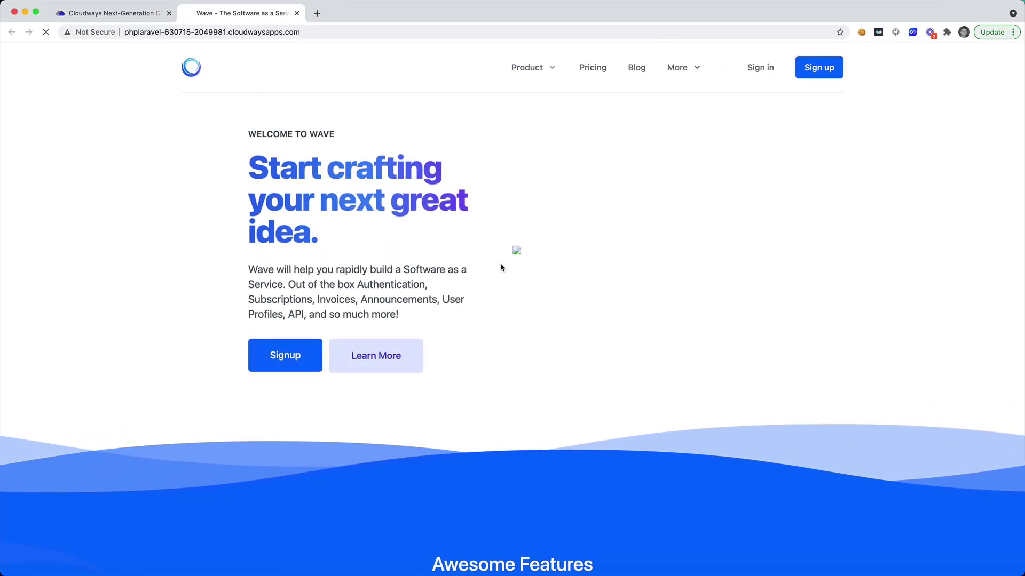
right_click(521, 250)
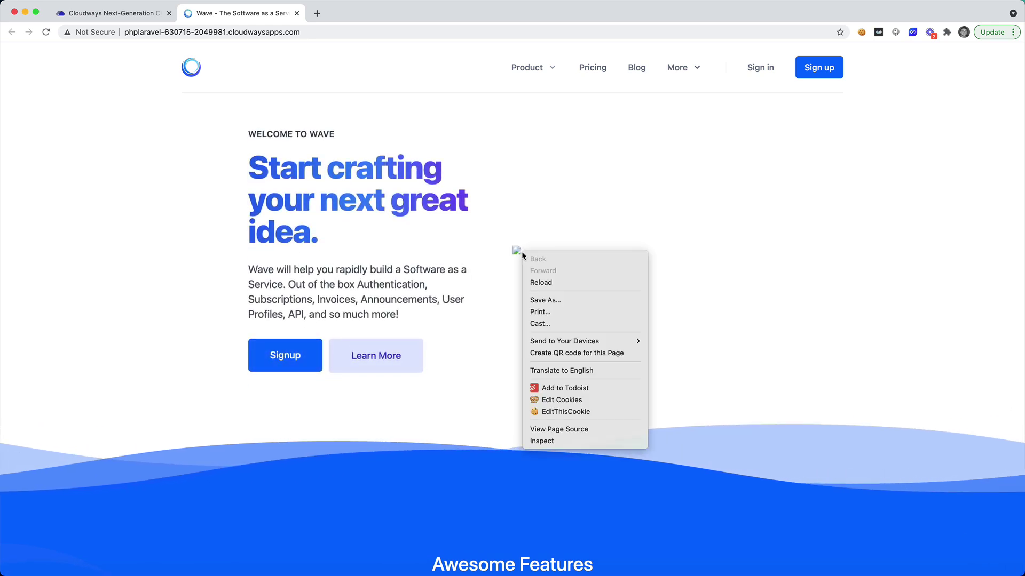
left_click(763, 70)
left_click(760, 69)
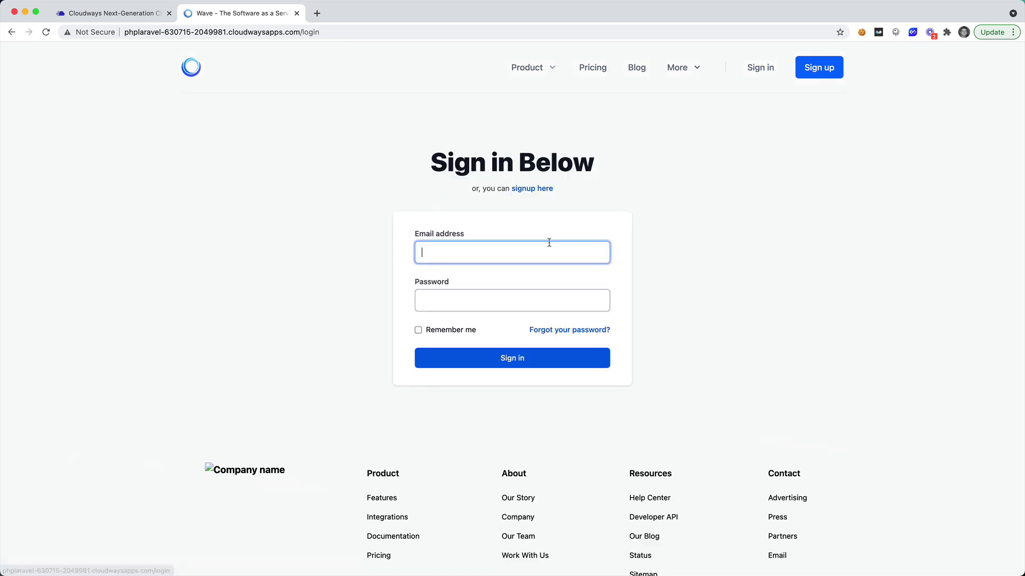
type("admin@admin.com")
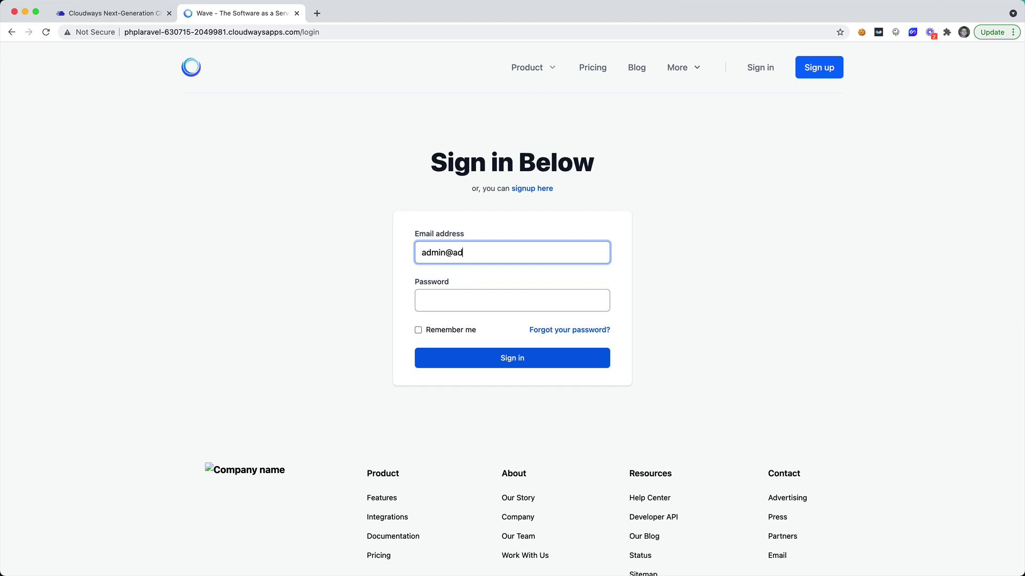
left_click(512, 300)
type("password")
key("Return")
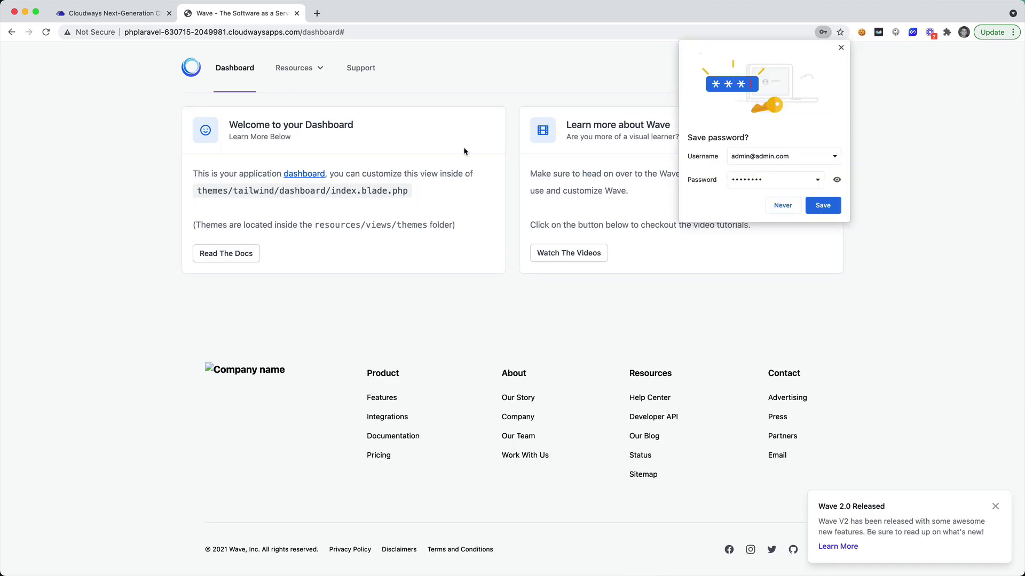
left_click(600, 178)
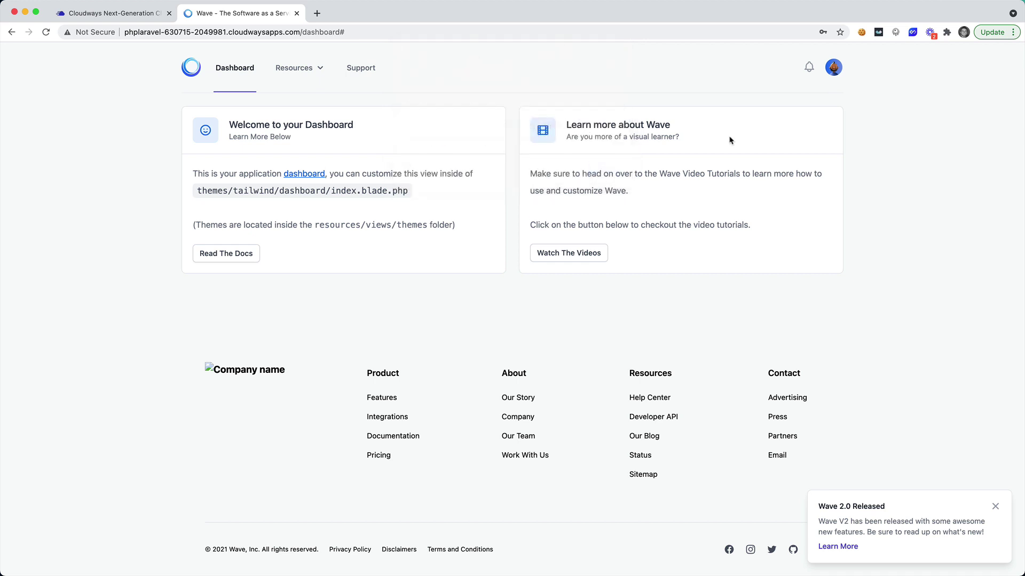
left_click(835, 67)
left_click(738, 151)
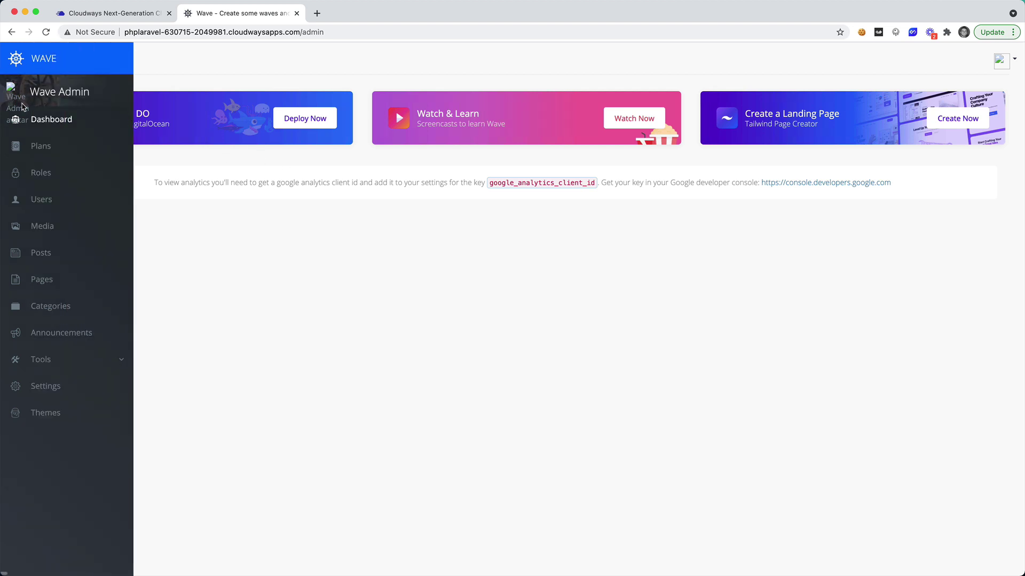
key("super+Tab")
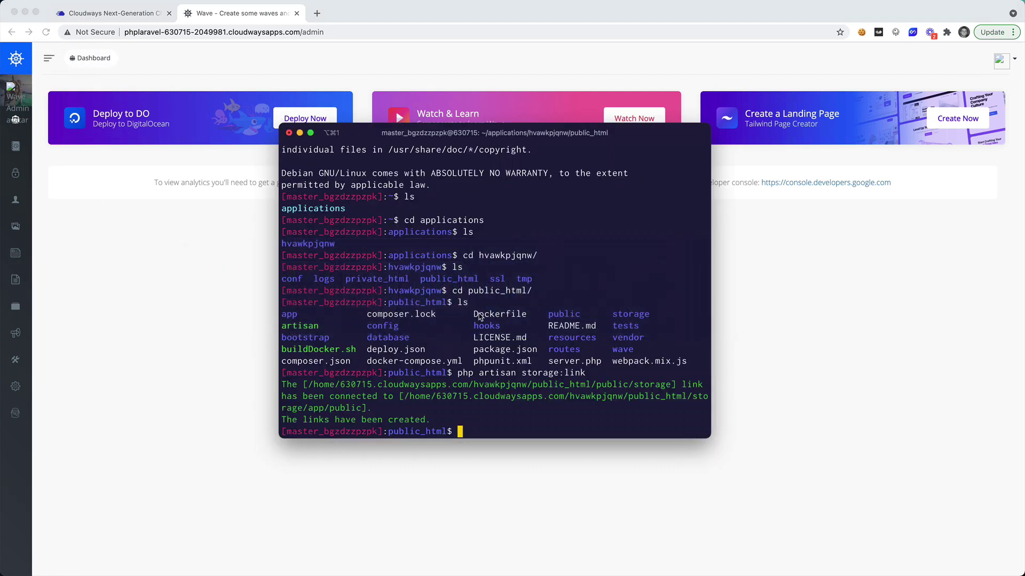
Remove the storage symlink from the public folder with rm storage, confirm it's gone, and reload Wave.
type("ls")
key("Return")
type("cd public/")
key("Return")
type("ls")
key("Return")
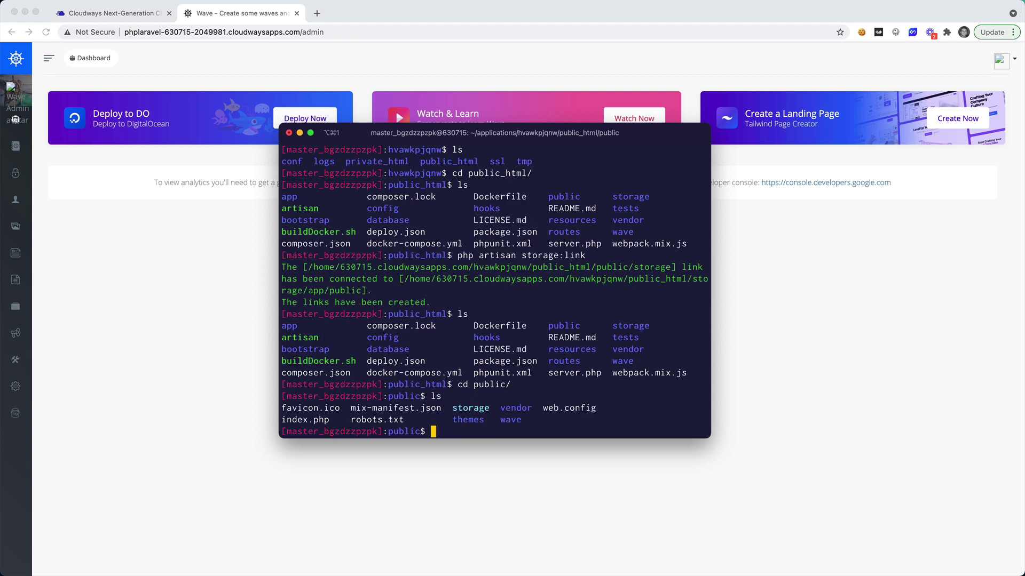
type("rm storage")
key("Return")
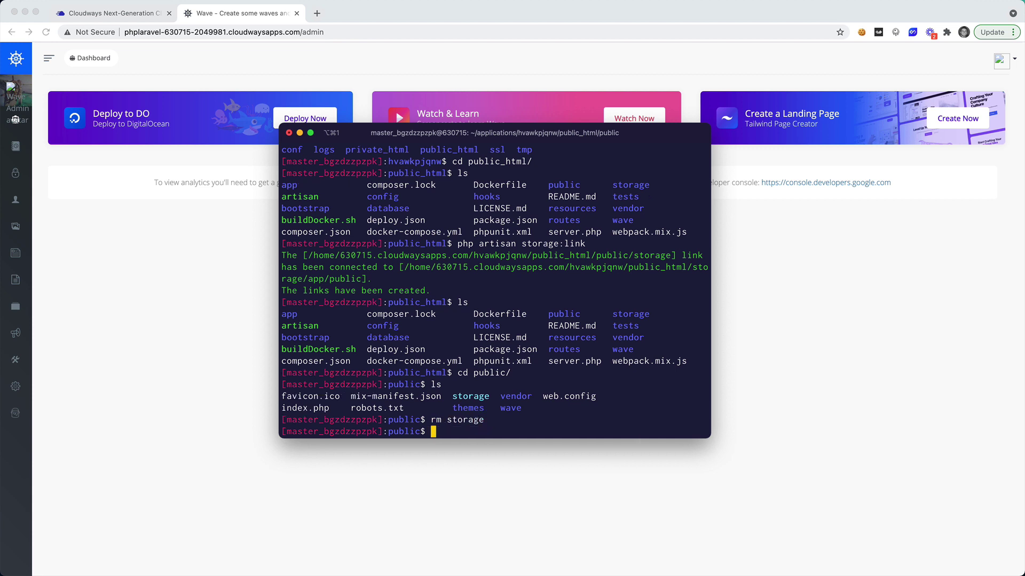
type("ls")
key("Return")
type("cd")
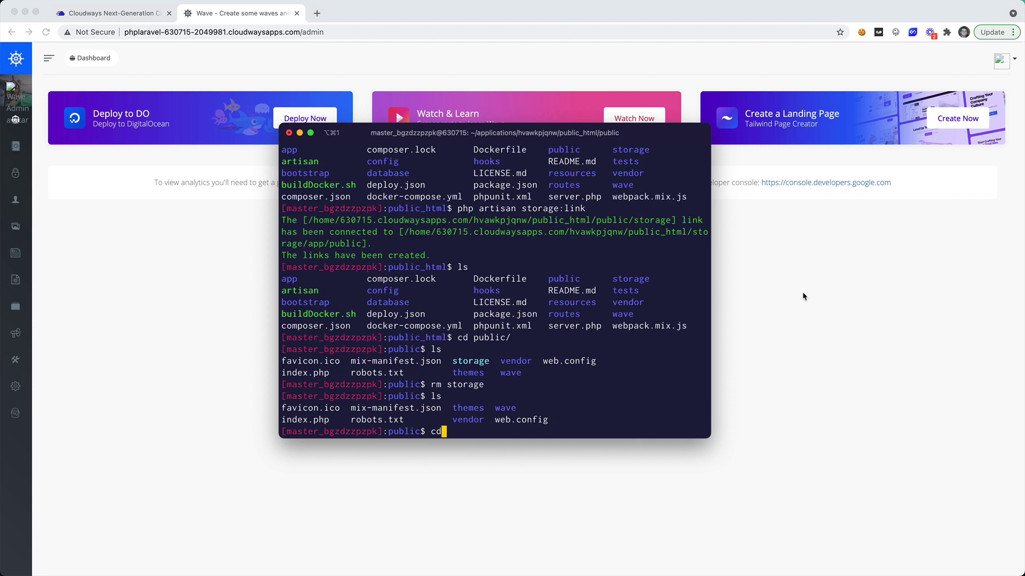
left_click(840, 300)
key("super+r")
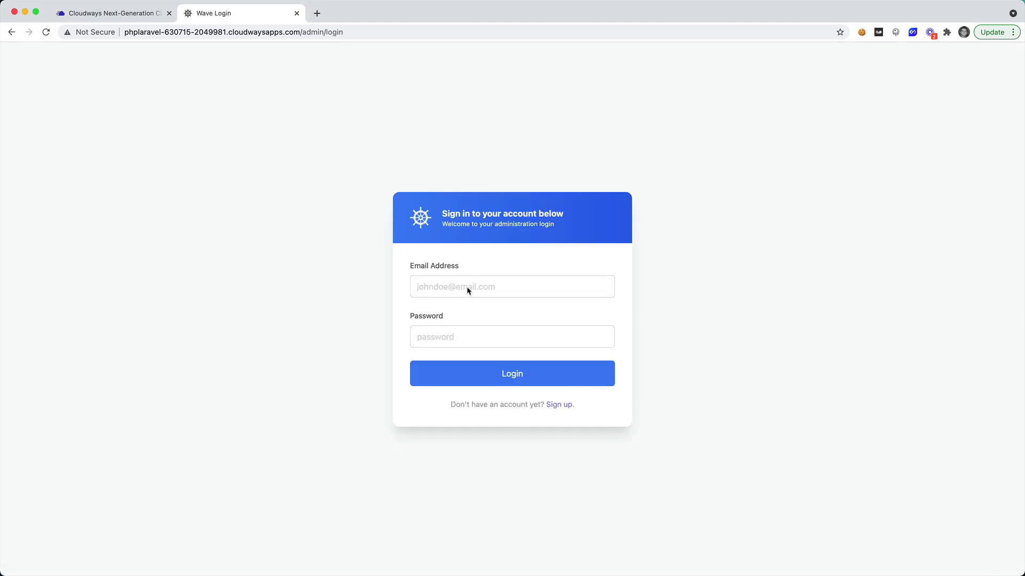
Log back into Wave admin and use Fix it to recreate the missing storage symlink.
left_click(446, 279)
type("admin@admin.com")
key("Tab")
type("p")
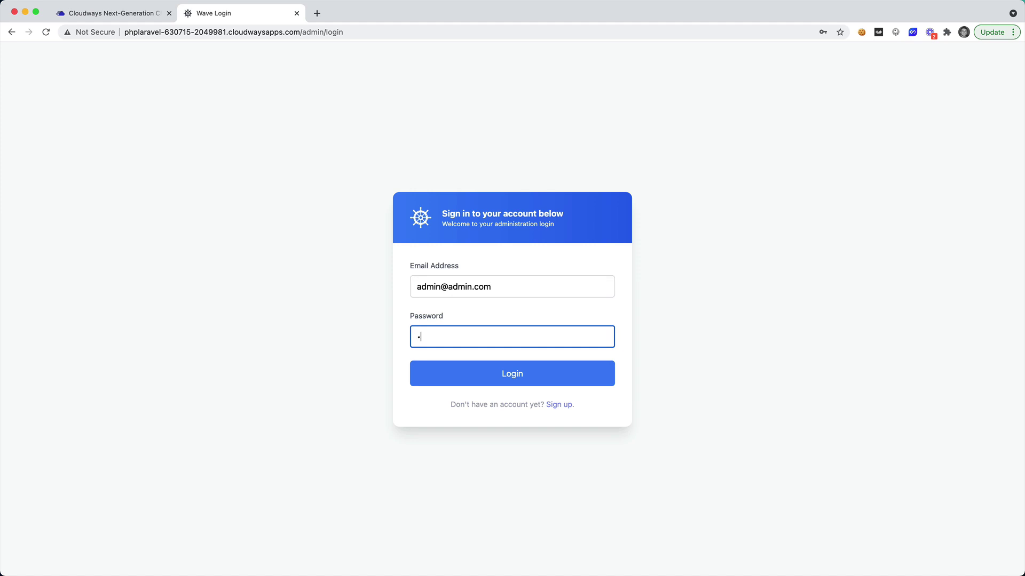
key("Return")
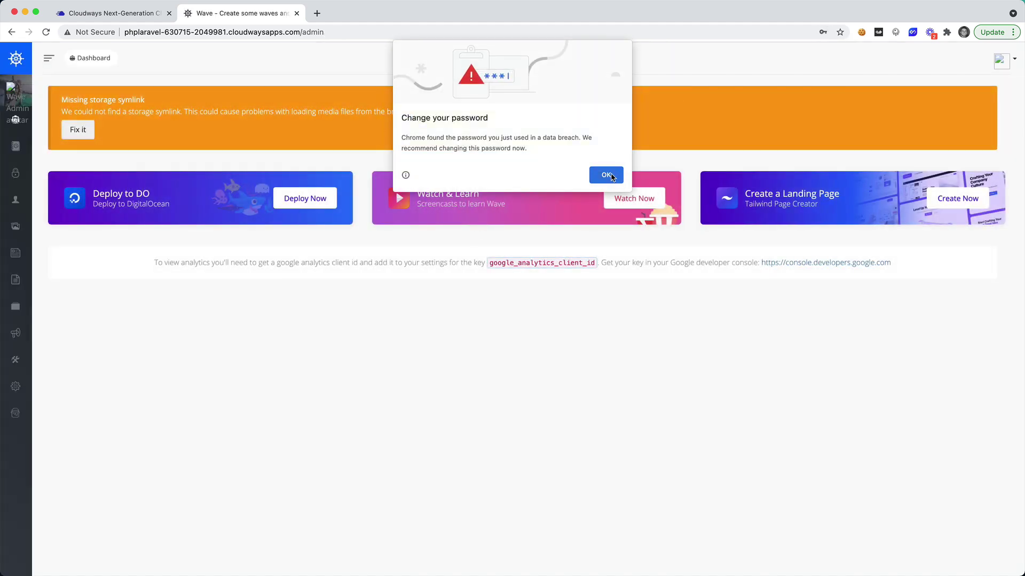
left_click(609, 175)
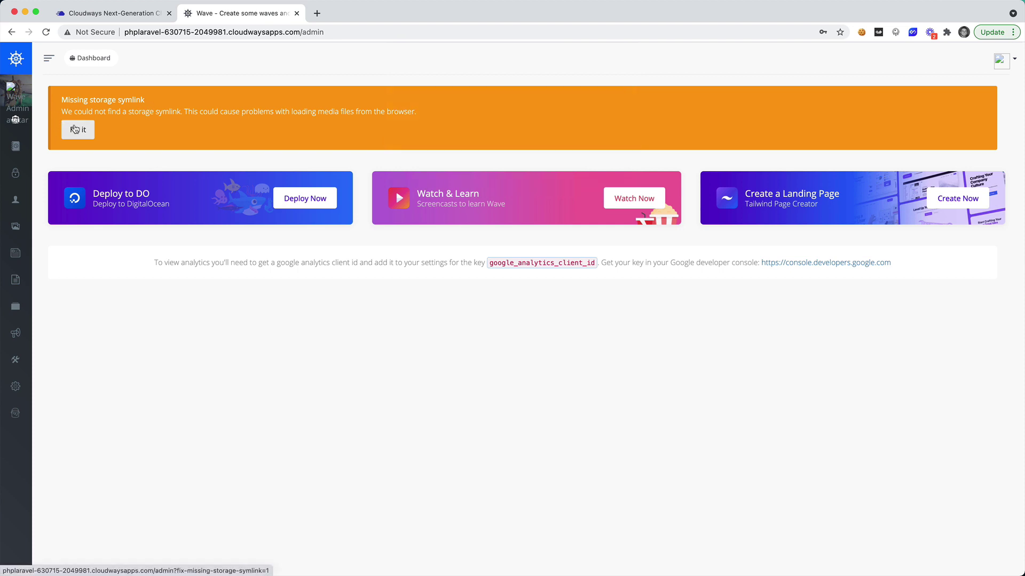
left_click(74, 129)
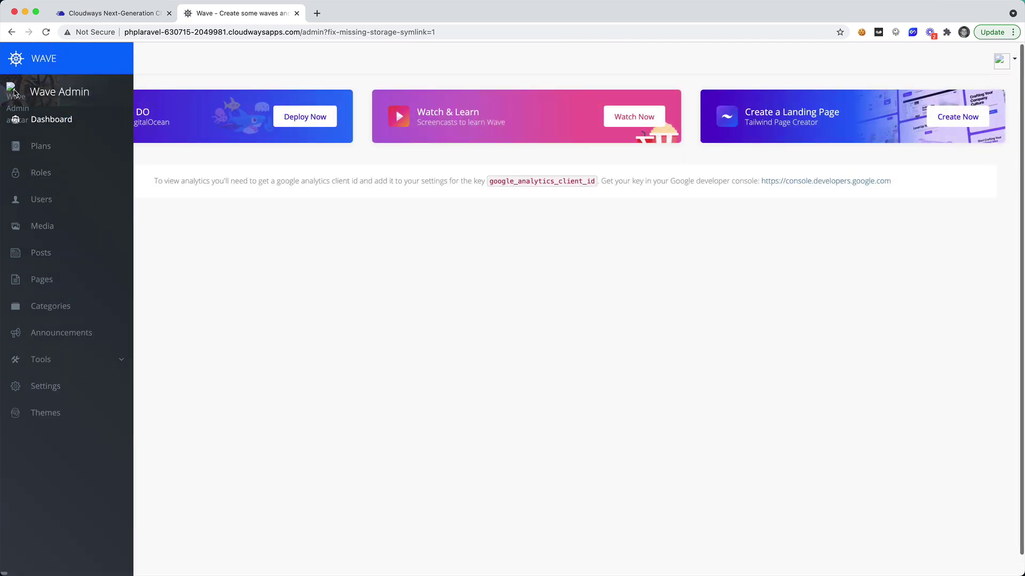
right_click(15, 91)
Open the sidebar avatar image in a new tab and inspect its old phplaravel-623588 domain URL.
left_click(37, 105)
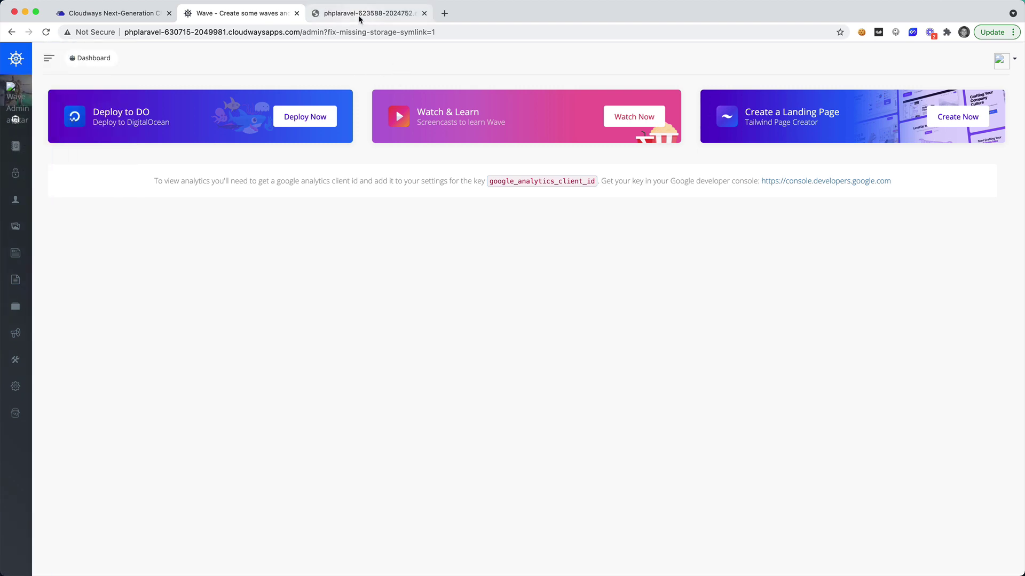
left_click(359, 16)
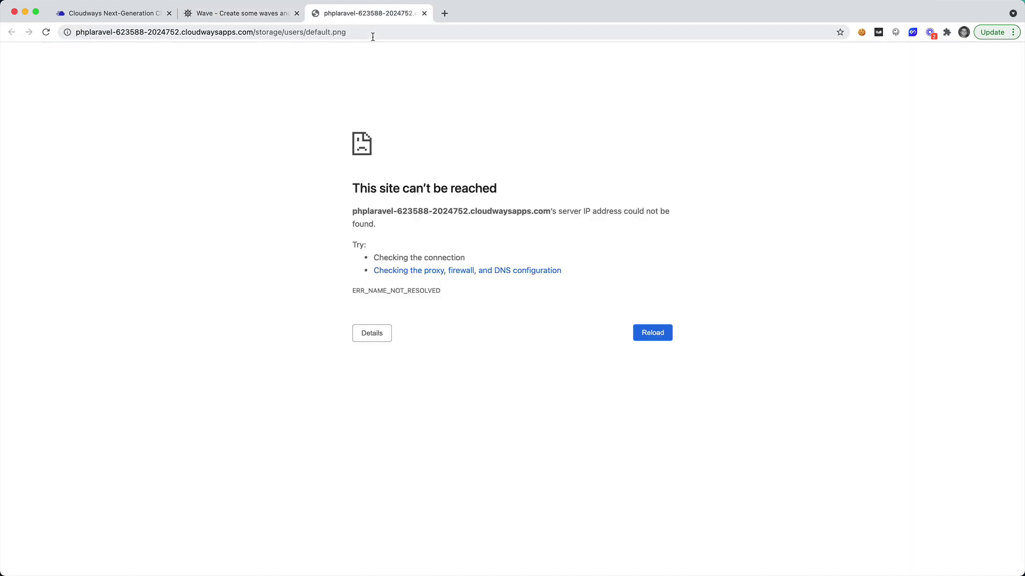
double_click(255, 32)
left_click(323, 34)
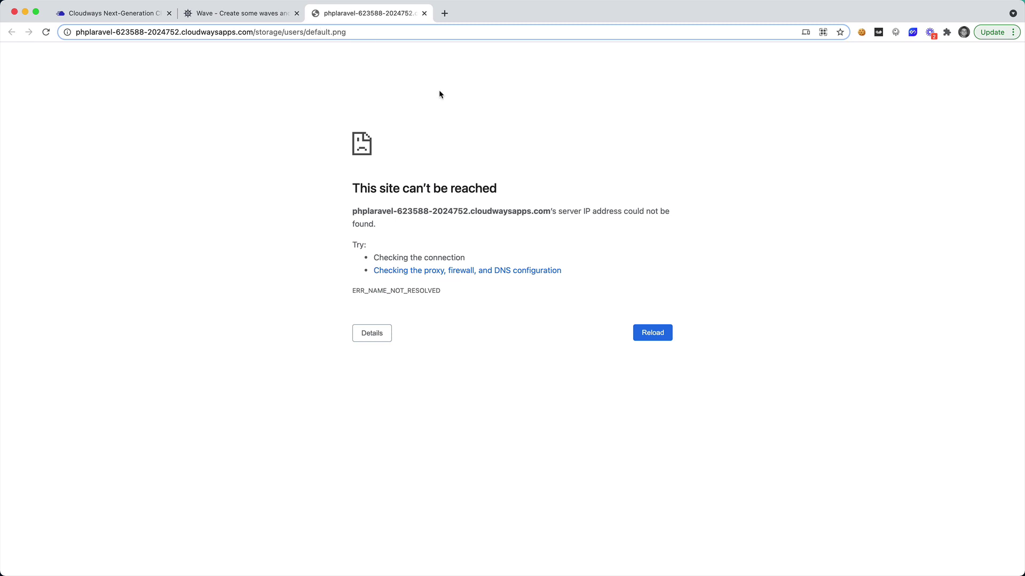
key("super+Tab")
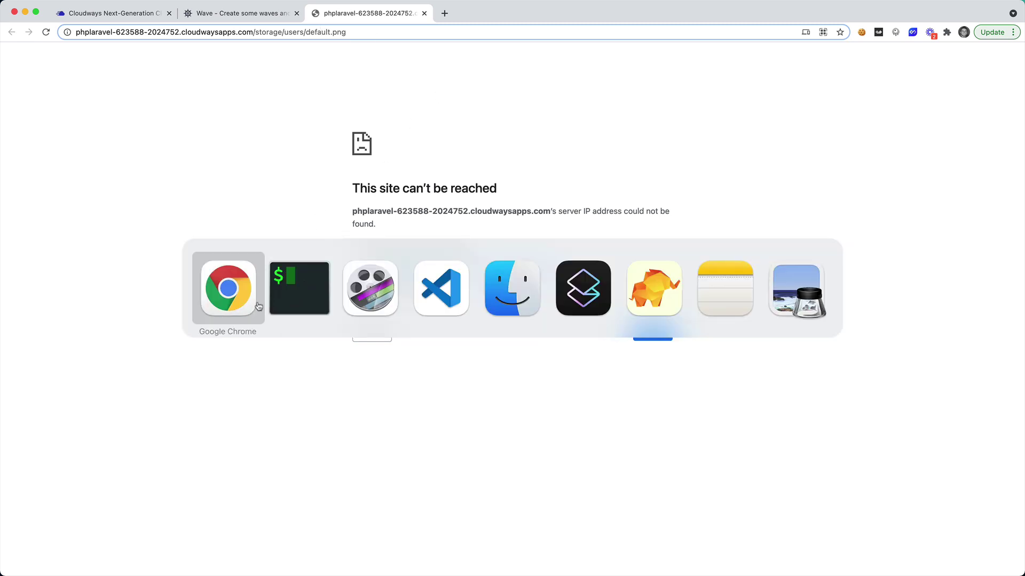
key("Return")
Climb from storage/app up to public_html, listing each folder, and open .env in vi.
type("cd ..")
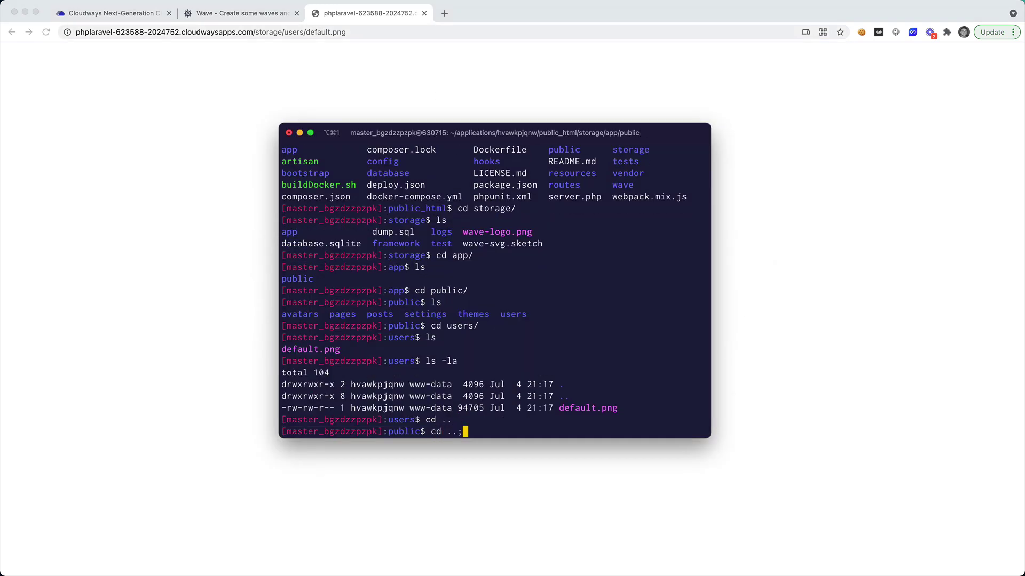
key("Return")
type("ls")
key("Return")
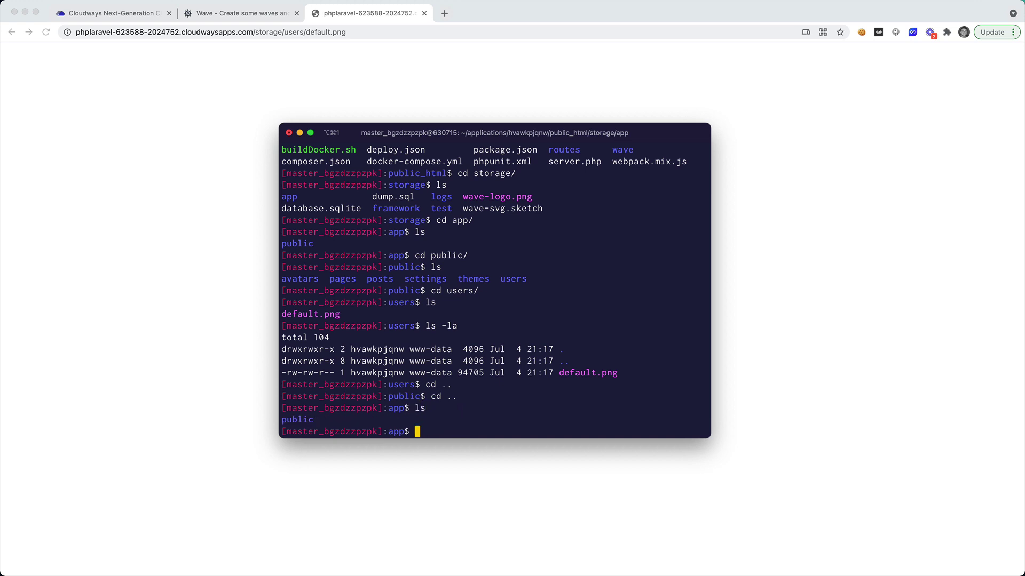
type("cd ..")
key("Return")
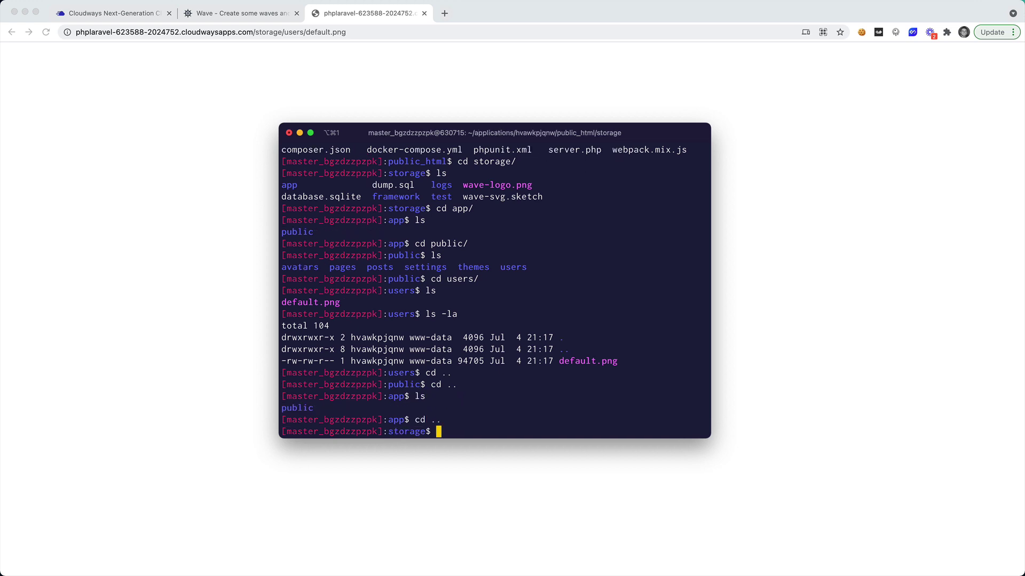
type("ls")
key("Return")
type("cd ..")
key("Return")
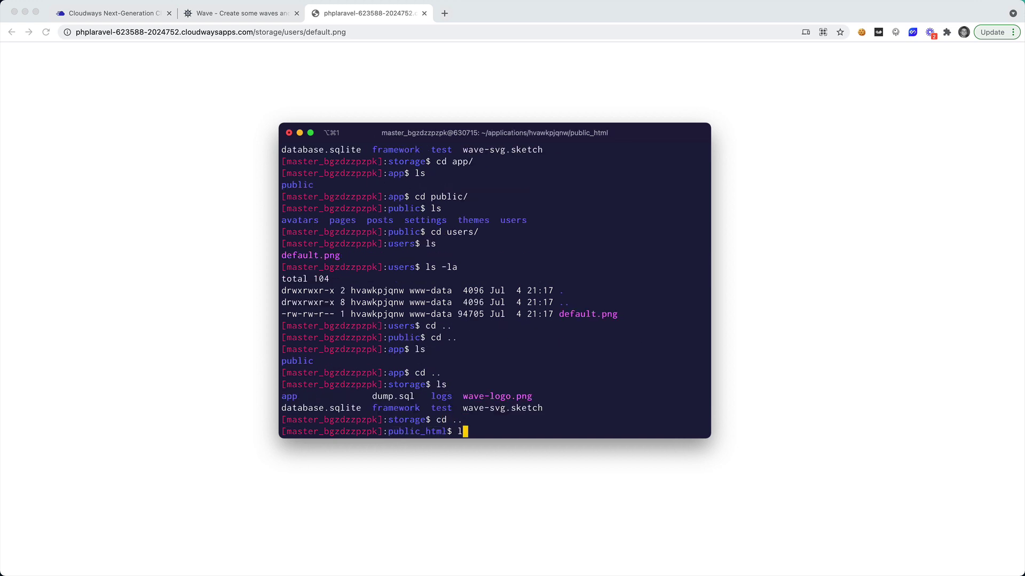
type("ls")
key("Return")
type("vi .env")
key("Return")
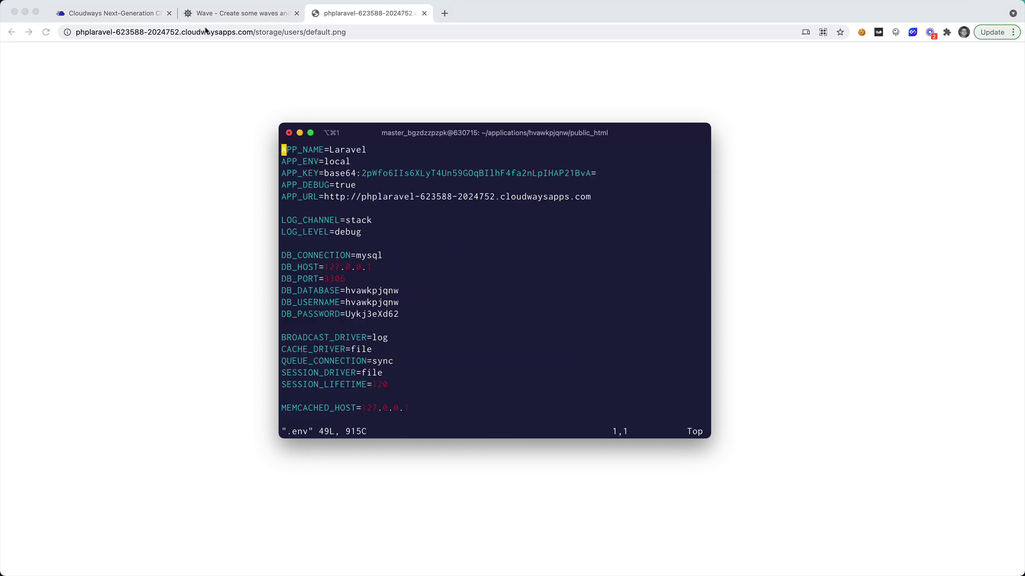
Delete the old phplaravel-623588 address from the APP_URL line in vim.
left_click(396, 207)
left_click(396, 197)
key("Right")
key("Right")
key("Right")
key("Right")
key("Right")
key("Right")
key("Right")
key("Right")
key("Right")
key("Right")
key("Right")
key("Right")
key("Right")
key("Right")
key("Right")
key("Right")
key("Right")
key("Right")
key("Right")
key("Right")
key("Right")
key("Right")
key("Right")
key("Right")
key("Right")
key("Right")
key("Right")
key("Right")
key("Right")
key("i")
key("Right")
key("BackSpace")
key("BackSpace")
key("BackSpace")
key("BackSpace")
key("BackSpace")
key("BackSpace")
key("BackSpace")
key("BackSpace")
key("BackSpace")
key("BackSpace")
key("BackSpace")
key("BackSpace")
key("BackSpace")
key("BackSpace")
key("BackSpace")
key("BackSpace")
key("BackSpace")
key("BackSpace")
key("BackSpace")
key("BackSpace")
key("BackSpace")
key("BackSpace")
key("BackSpace")
key("BackSpace")
key("BackSpace")
key("BackSpace")
key("BackSpace")
key("BackSpace")
key("BackSpace")
key("BackSpace")
key("BackSpace")
key("BackSpace")
key("BackSpace")
key("BackSpace")
key("BackSpace")
key("BackSpace")
key("BackSpace")
key("BackSpace")
key("BackSpace")
key("BackSpace")
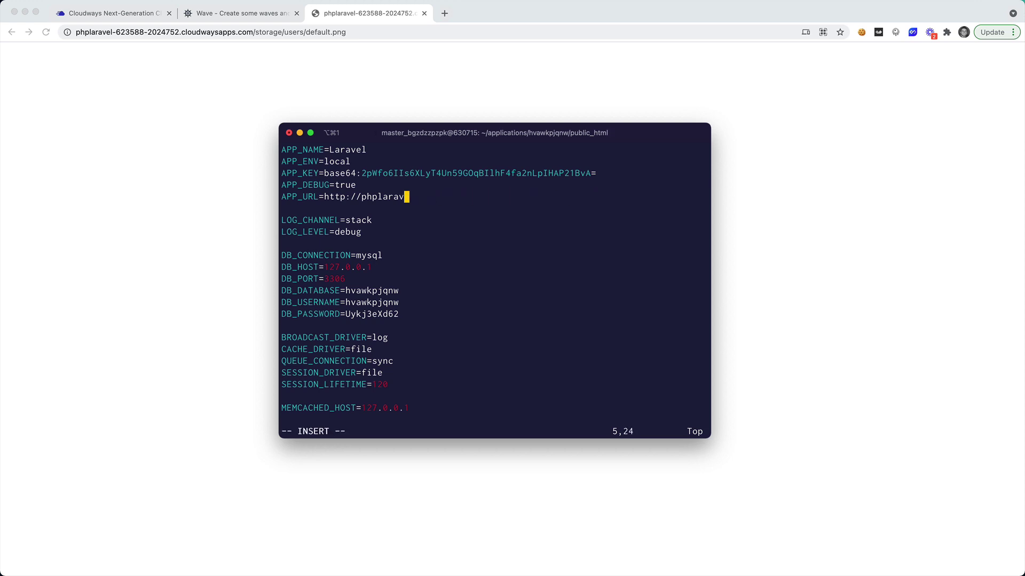
Copy the new site's phplaravel-630715 domain from the Wave admin tab's address bar.
left_click(232, 16)
left_click(237, 35)
left_click(260, 32)
left_click_drag(299, 32, 133, 32)
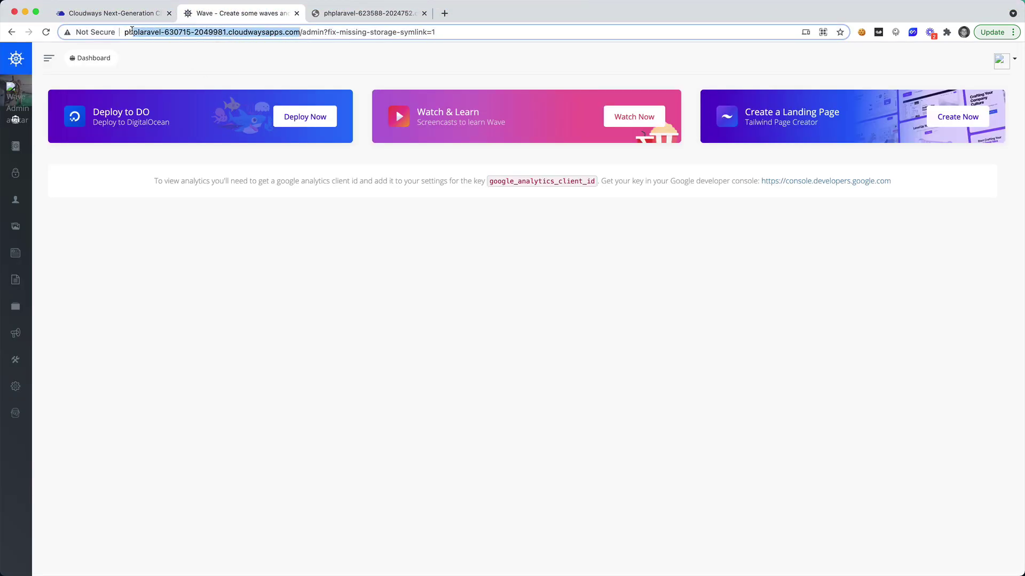
Paste the new domain into APP_URL, save and quit vim, then reload the admin page.
key("super+Tab")
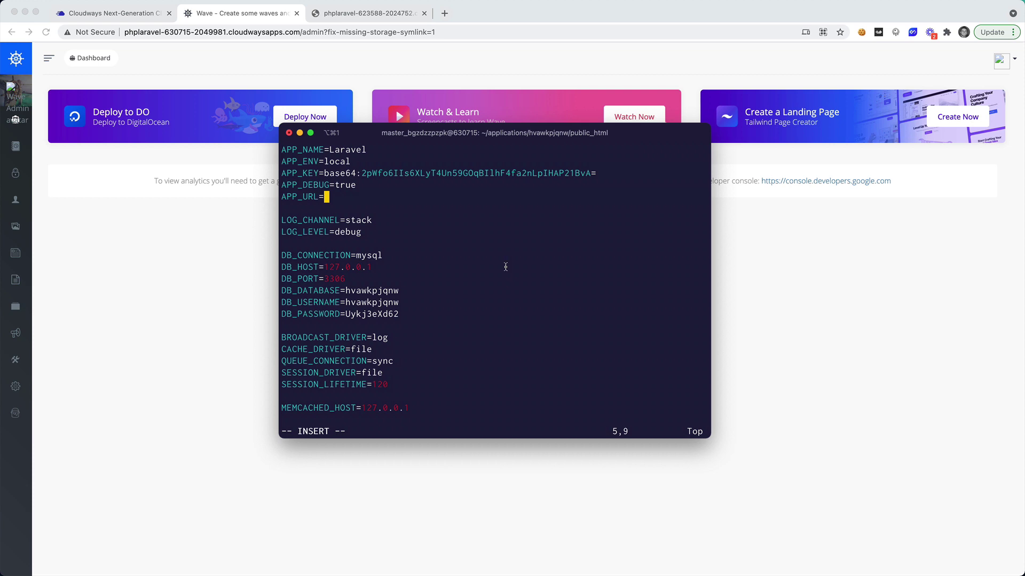
type("http://phplaravel-630715-2049981.cloudwaysapps.com/")
key("Escape")
type(":w")
key("Return")
type(":q")
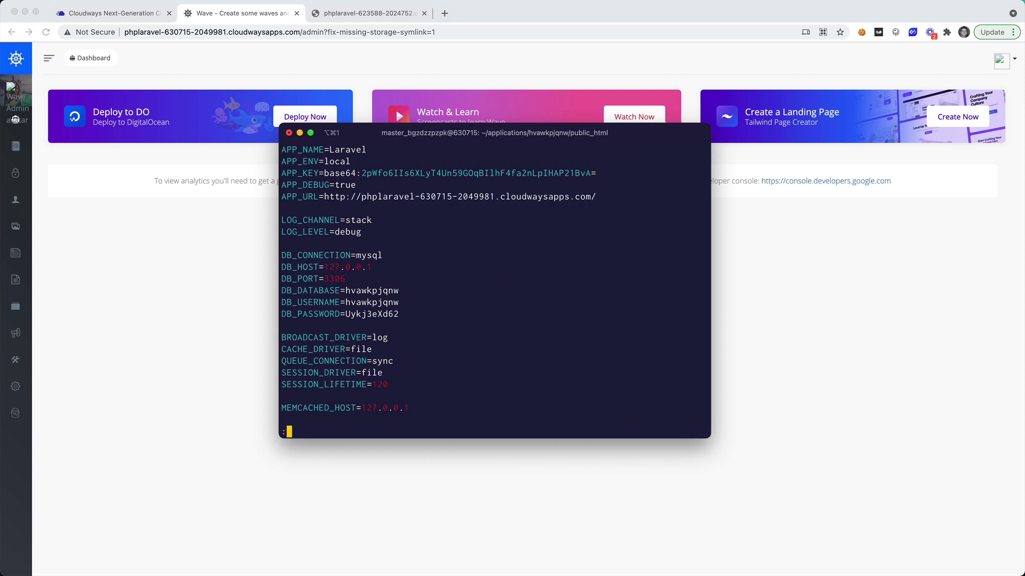
key("Return")
key("super+Tab")
key("Return")
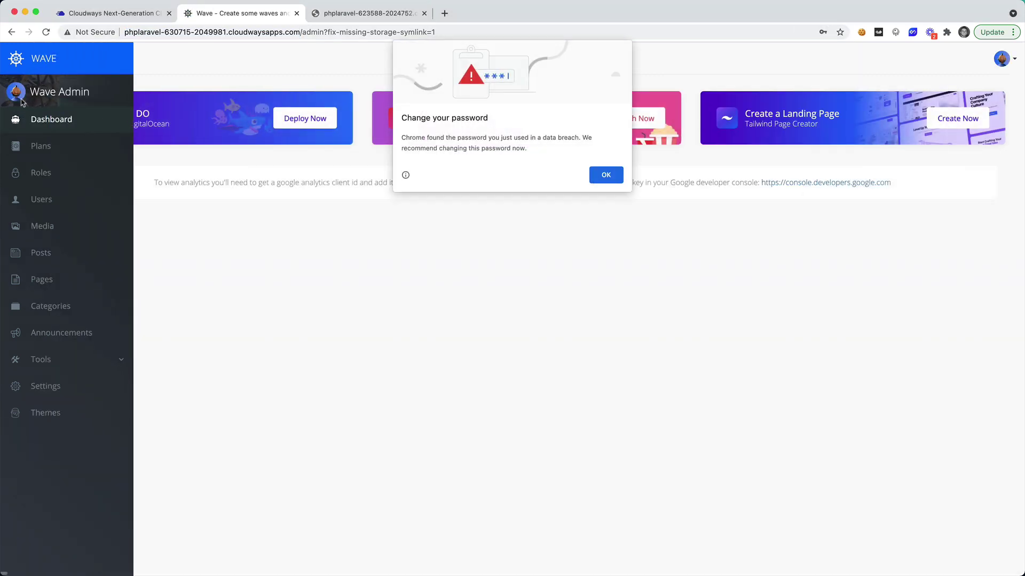
Dismiss the breach warning and load the clone's home page at the bare domain.
left_click(614, 176)
left_click_drag(301, 32, 555, 35)
key("BackSpace")
key("Return")
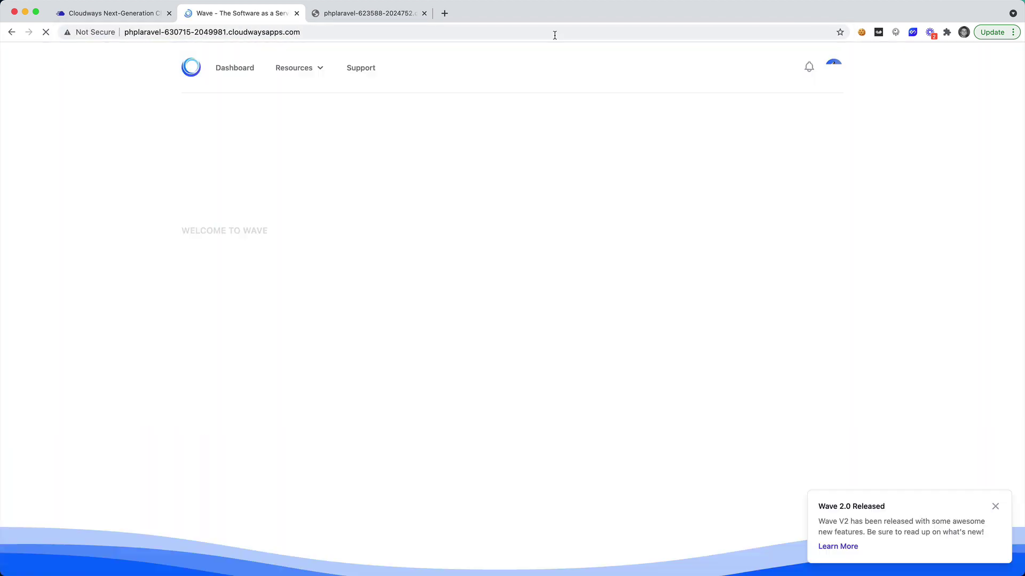
Scroll through the Wave home page to check it, then go to the Cloudways tab.
scroll(614, 293, "down", 9)
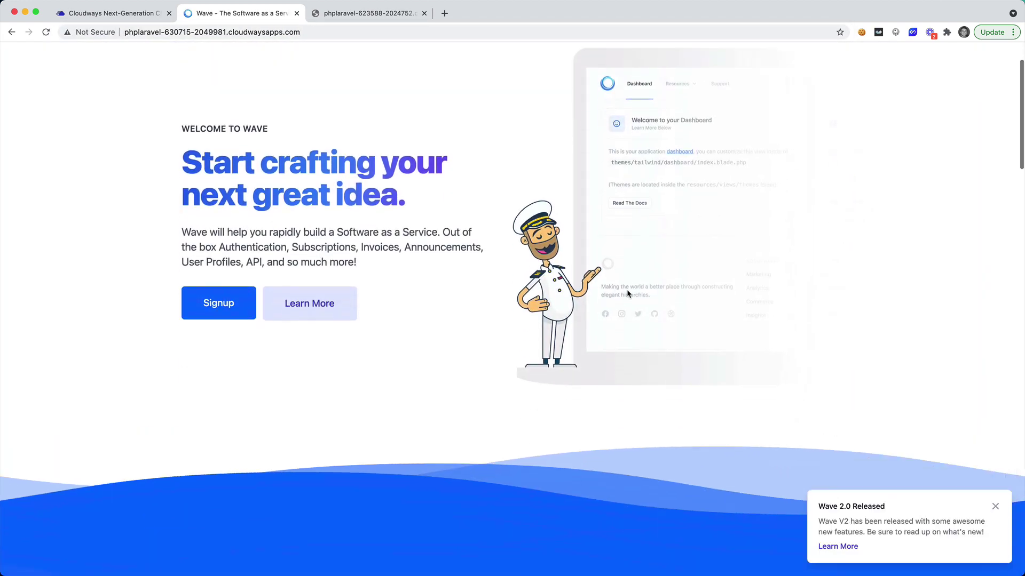
scroll(600, 307, "down", 15)
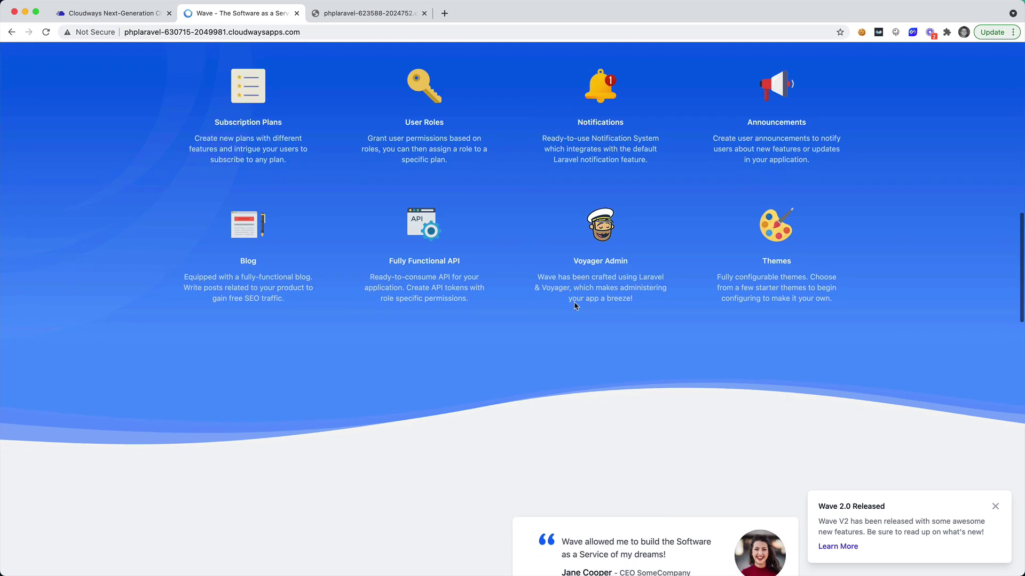
scroll(575, 305, "down", 6)
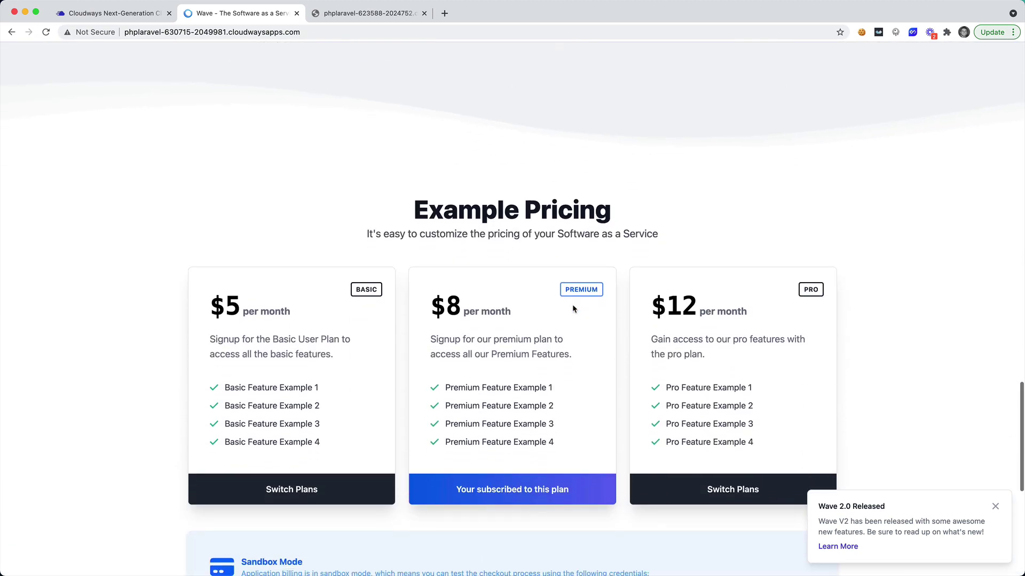
scroll(570, 310, "up", 4)
scroll(570, 309, "up", 20)
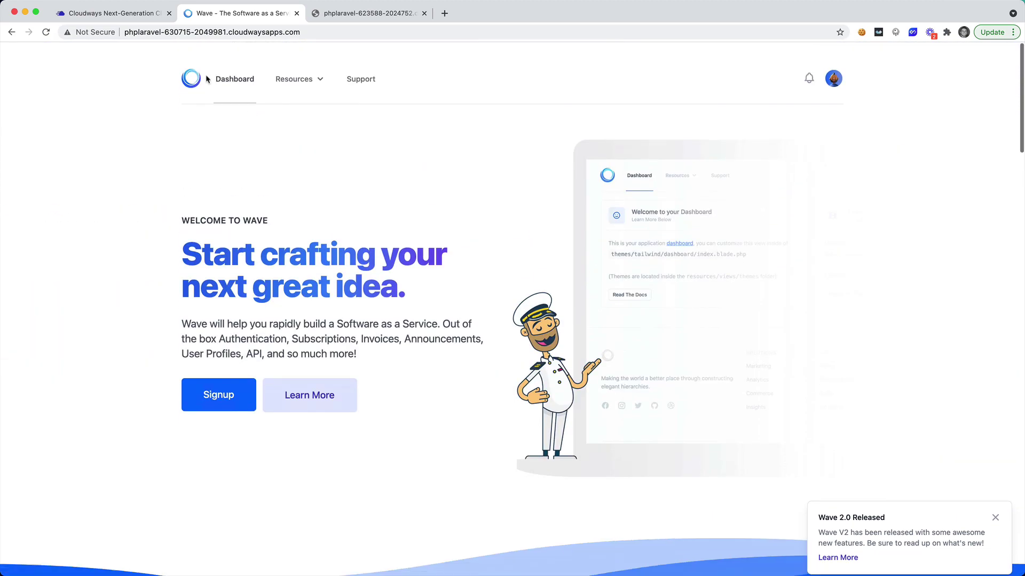
left_click(125, 13)
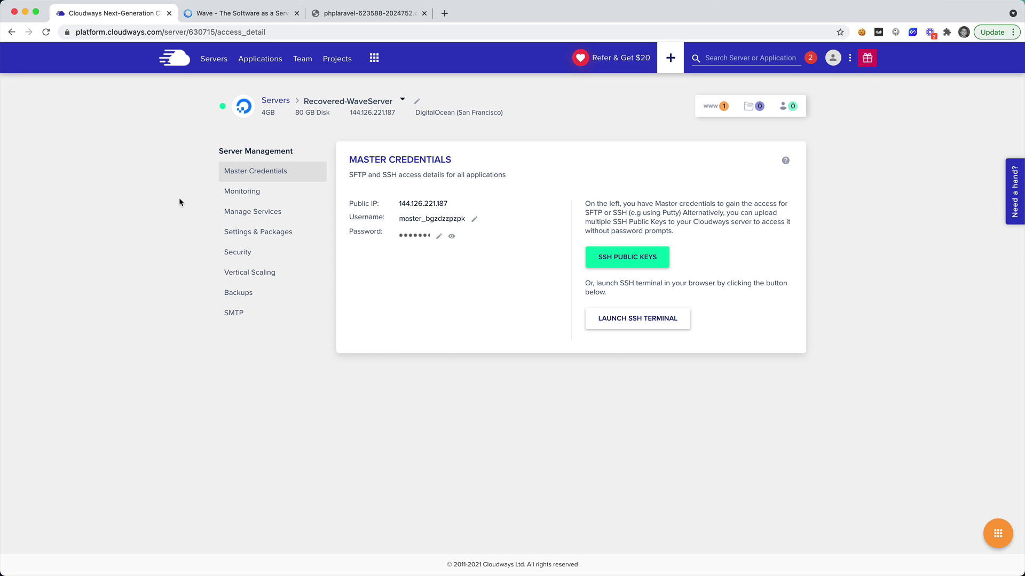
Look over the Cloudways Servers list with Recovered-WaveServer, then return to the Wave tab.
left_click(219, 15)
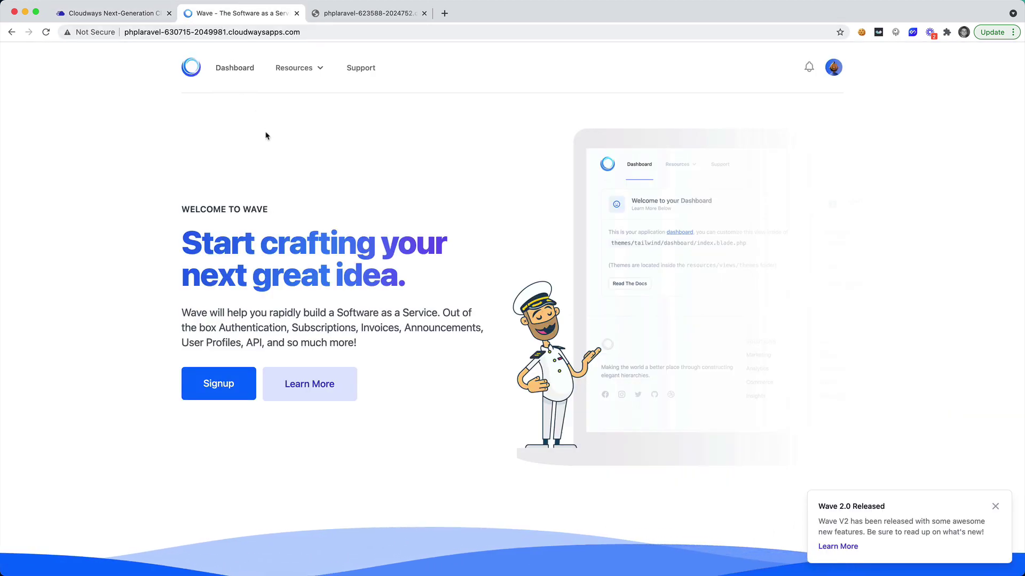
left_click(127, 14)
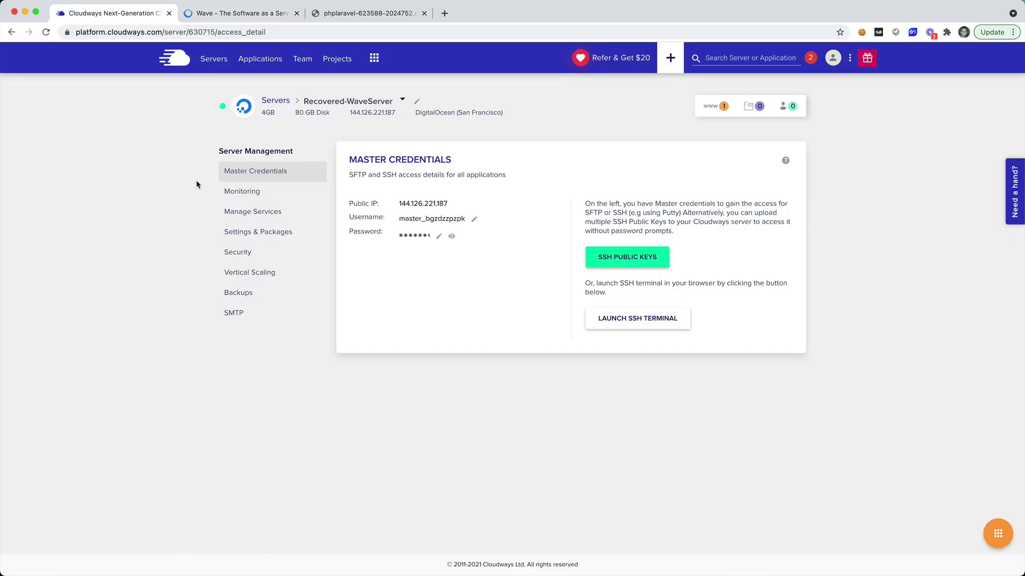
left_click(214, 59)
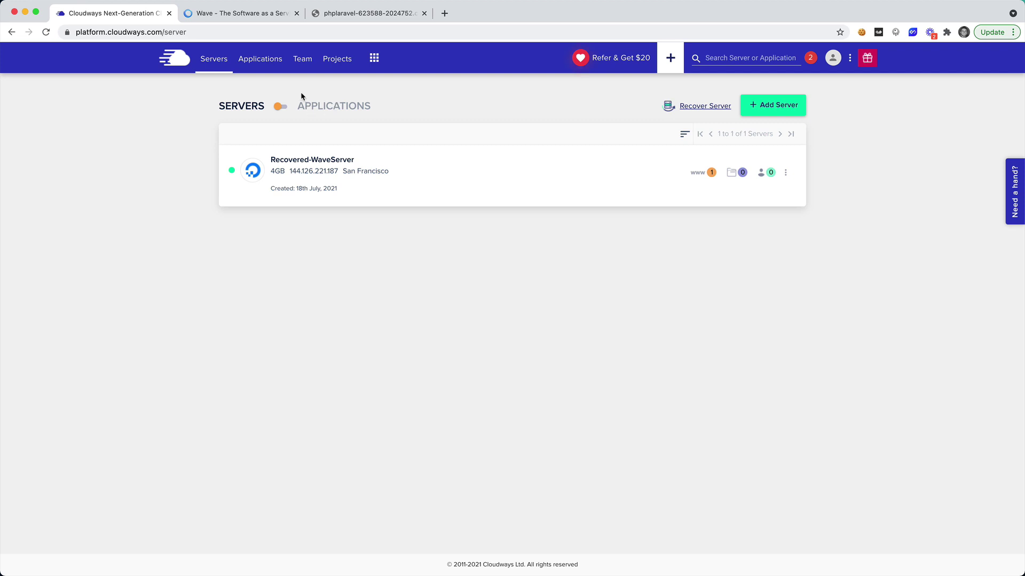
left_click(268, 13)
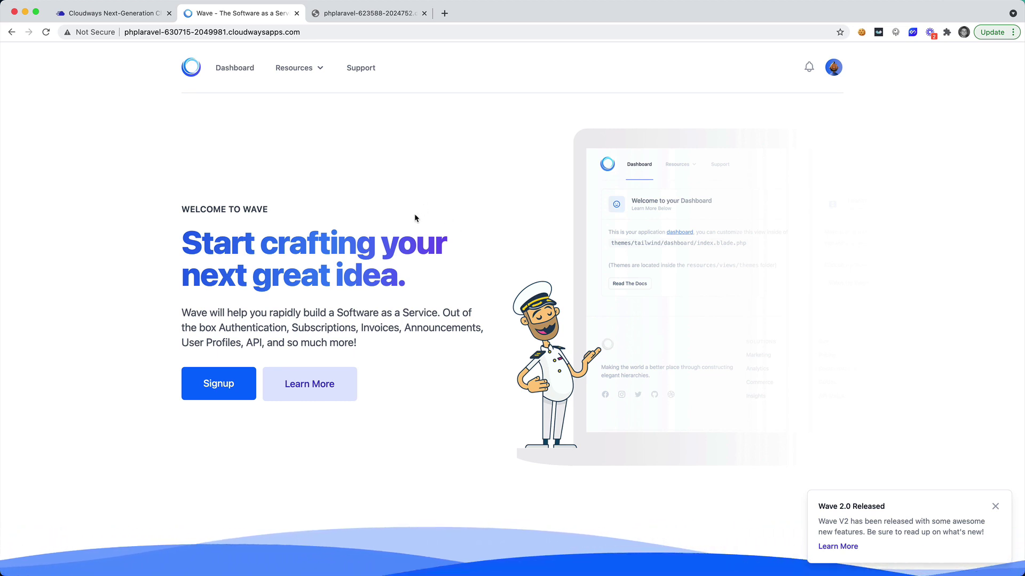
Open the Wave admin panel's Users list showing the single admin user.
mouse_move(834, 68)
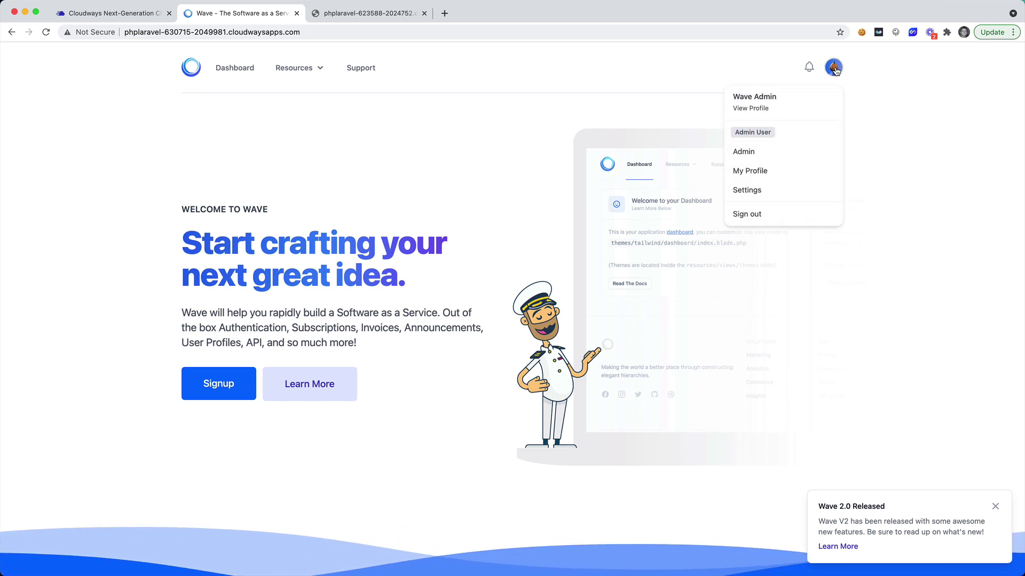
left_click(772, 159)
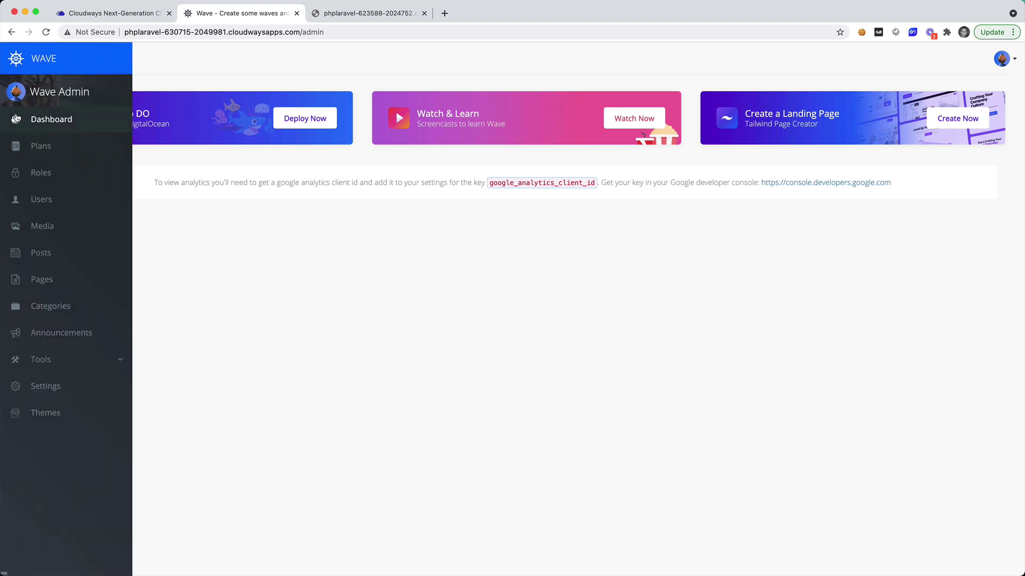
left_click(54, 199)
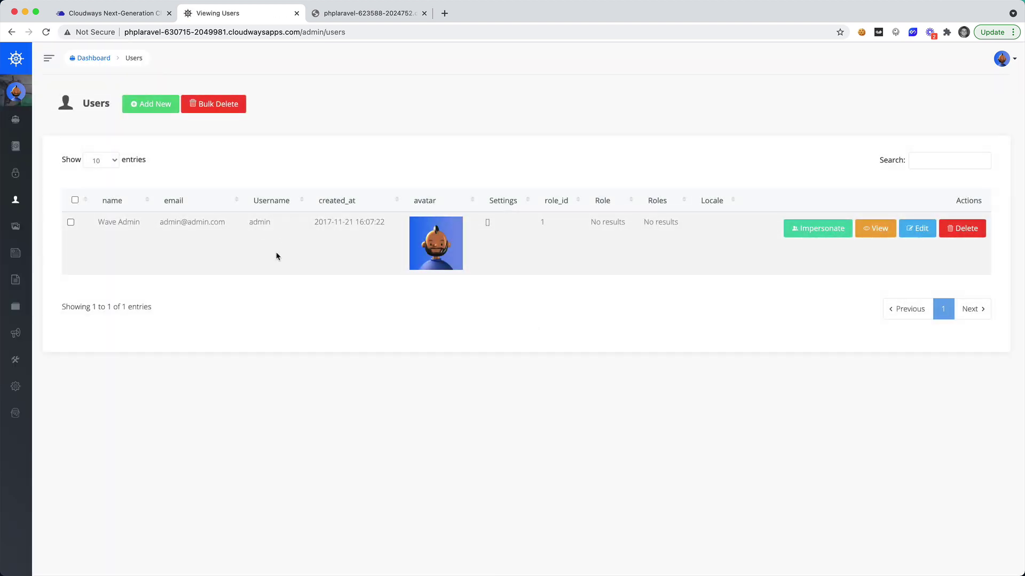
Log out of admin and load the public home page at the bare domain.
left_click(1003, 58)
left_click(916, 197)
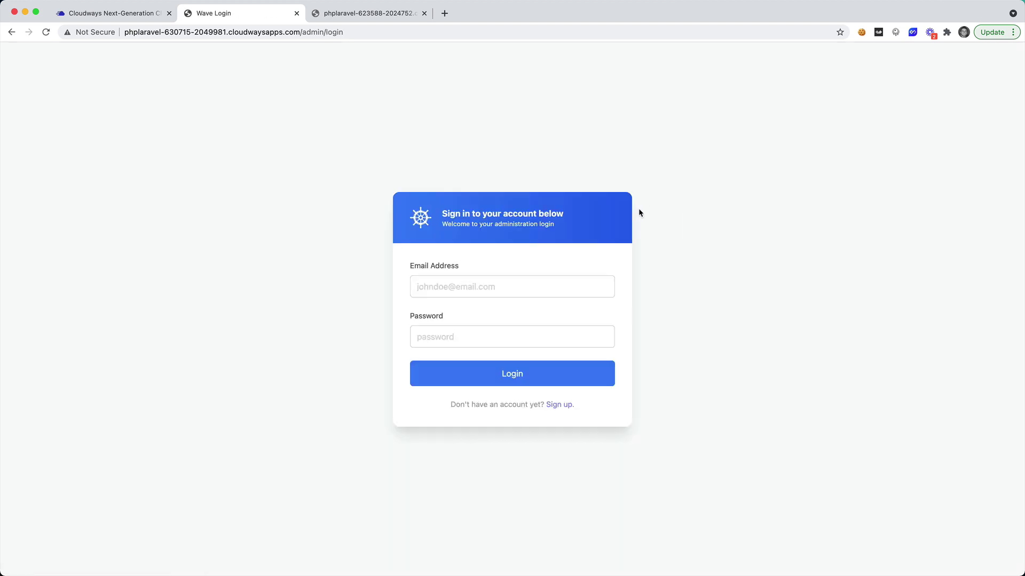
left_click_drag(304, 34, 403, 33)
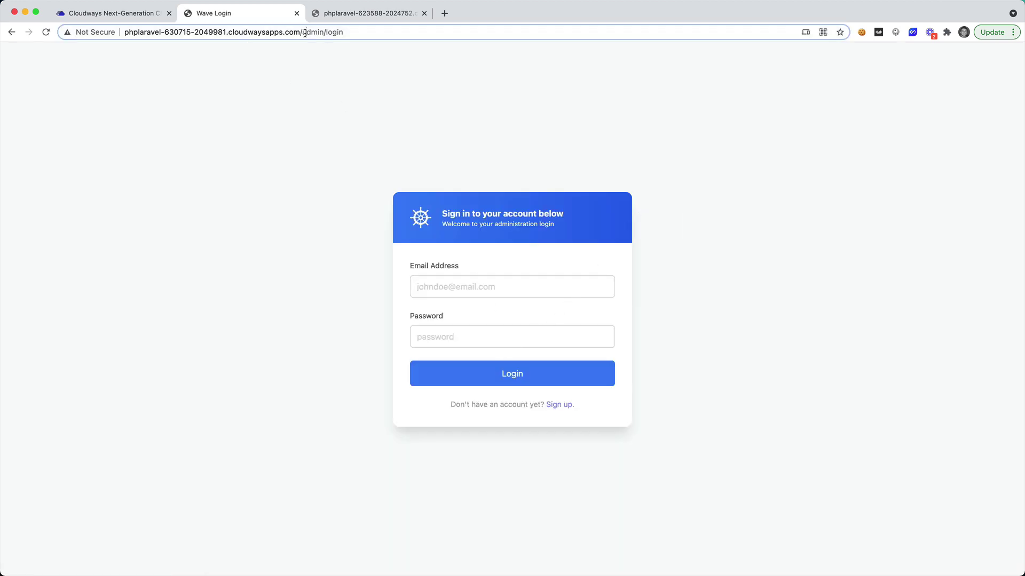
key("BackSpace")
key("Return")
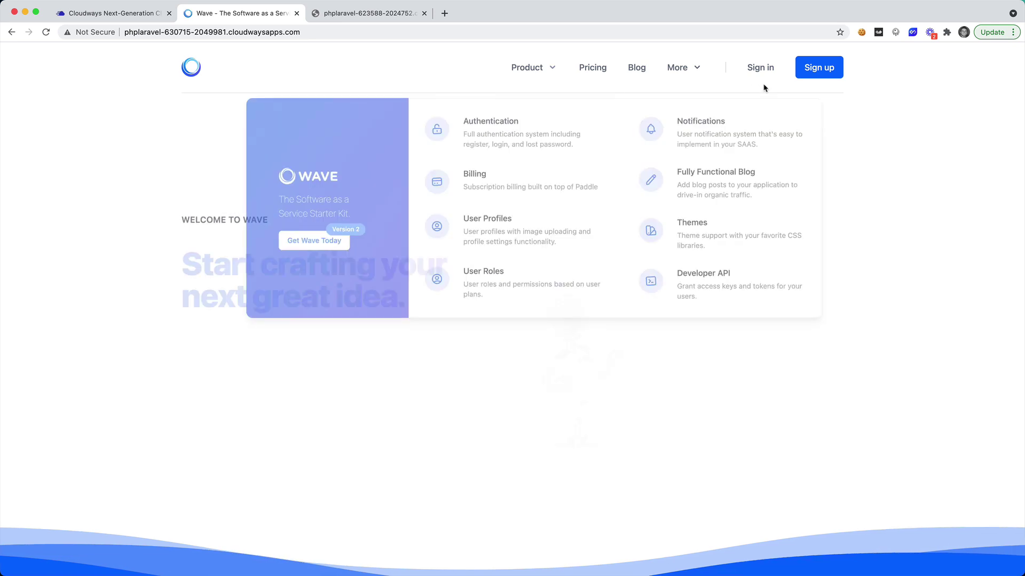
Fill in the sign-up form with a username, e-mail and password, and submit it.
left_click(819, 67)
scroll(603, 285, "down", 2)
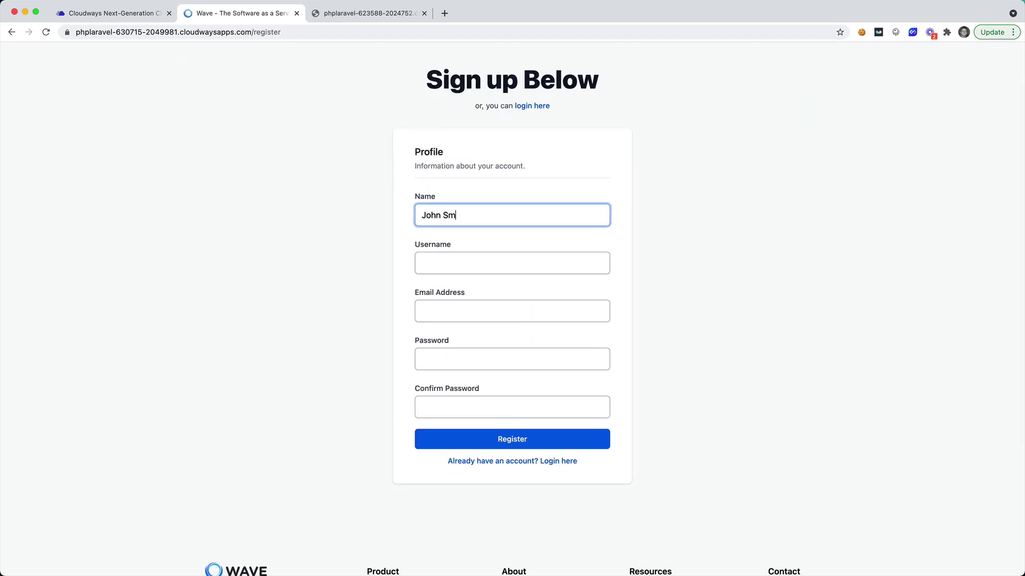
left_click(512, 263)
type("johnsmith")
key("Tab")
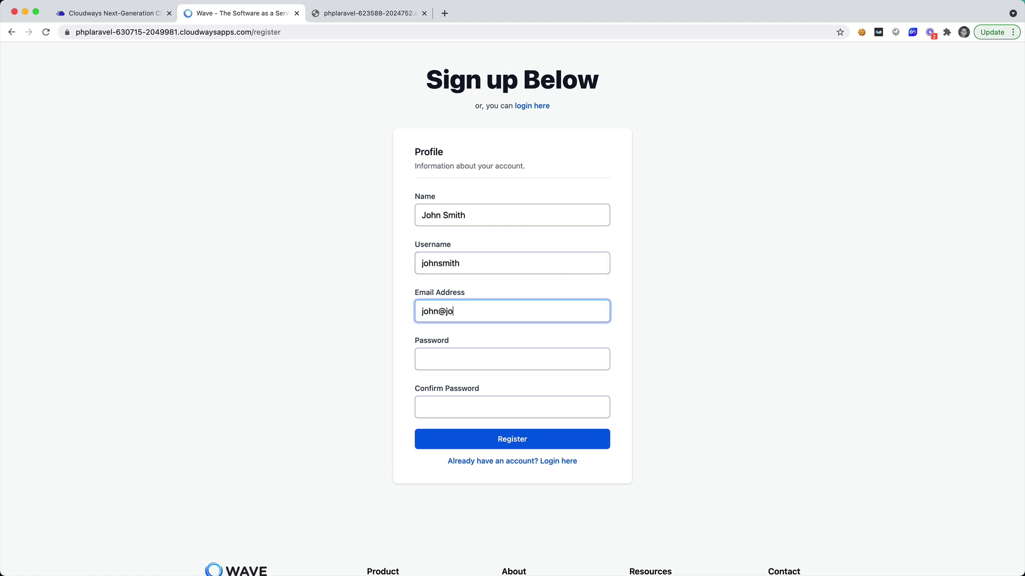
key("Tab")
type("pa")
key("Tab")
type("password")
key("Return")
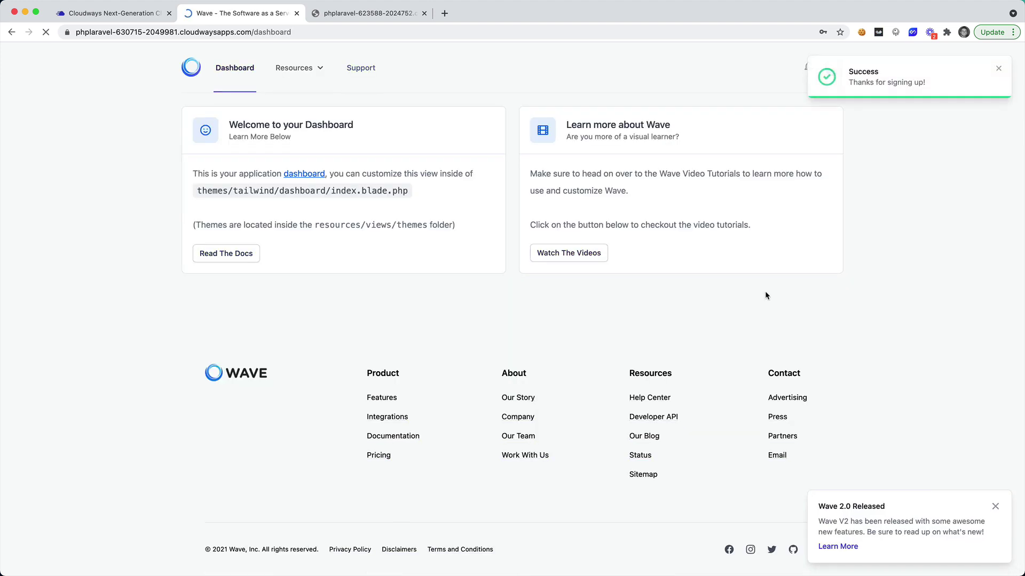
Dismiss the breach warning and success notice, then sign the new user out.
left_click(607, 174)
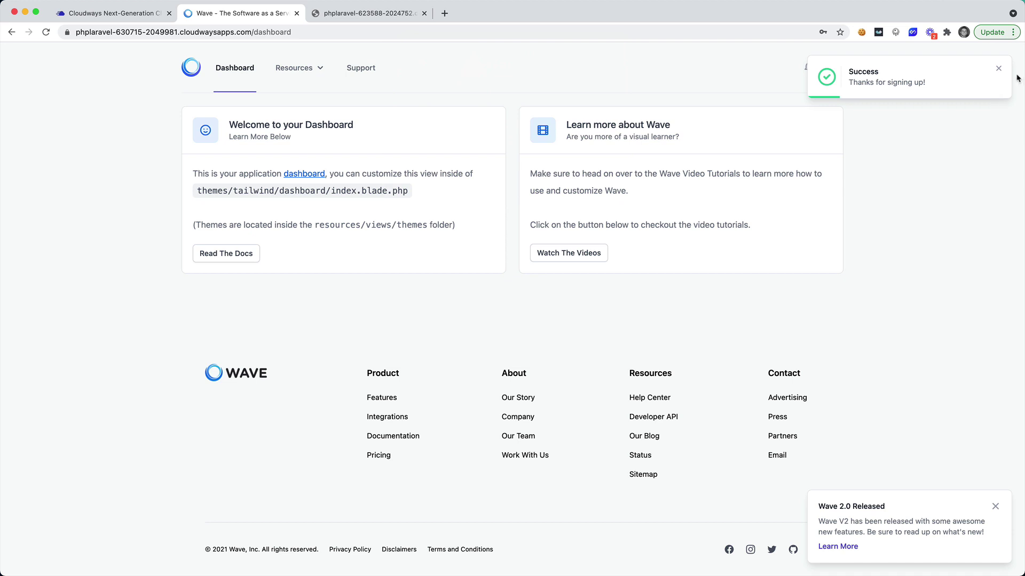
left_click(999, 70)
left_click(836, 71)
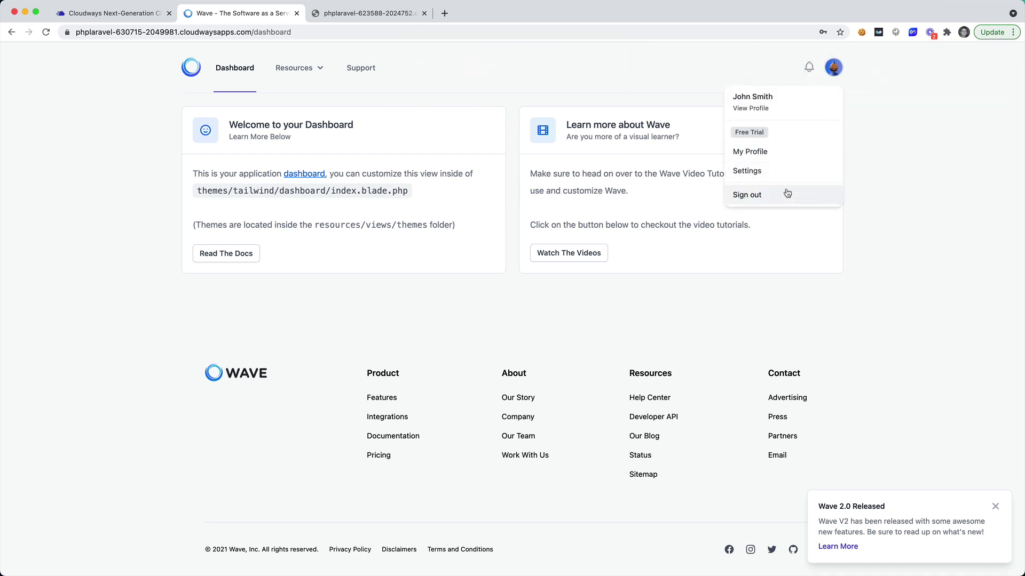
left_click(783, 196)
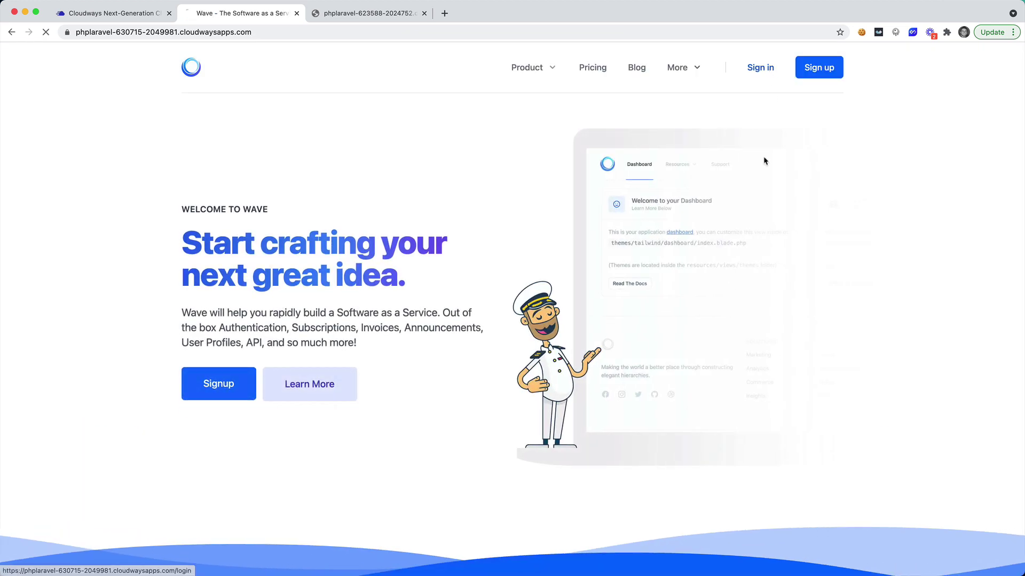
Sign back in to Wave as the admin and dismiss Chrome's breach warning.
left_click(760, 67)
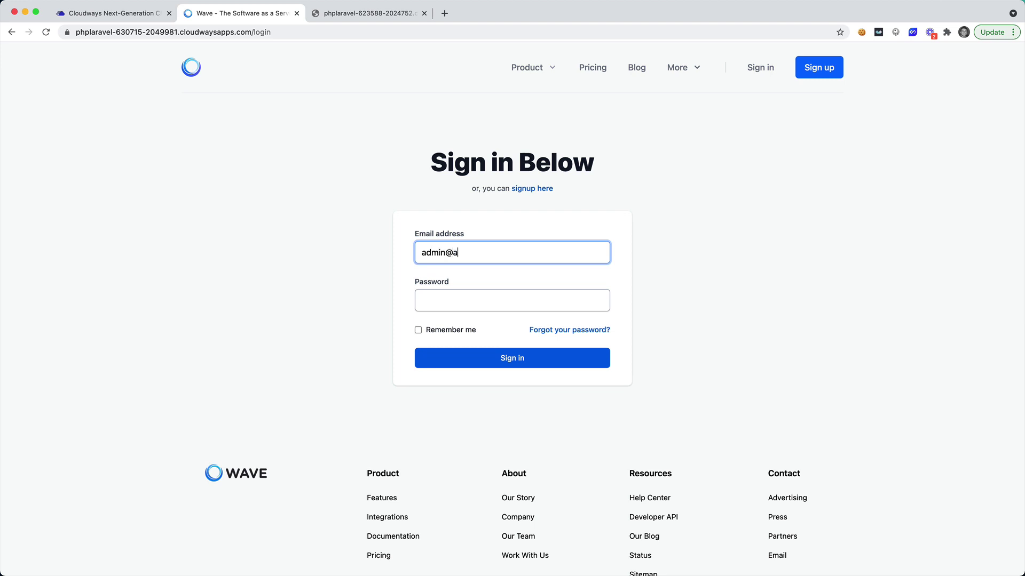
key("Tab")
type("password")
key("Return")
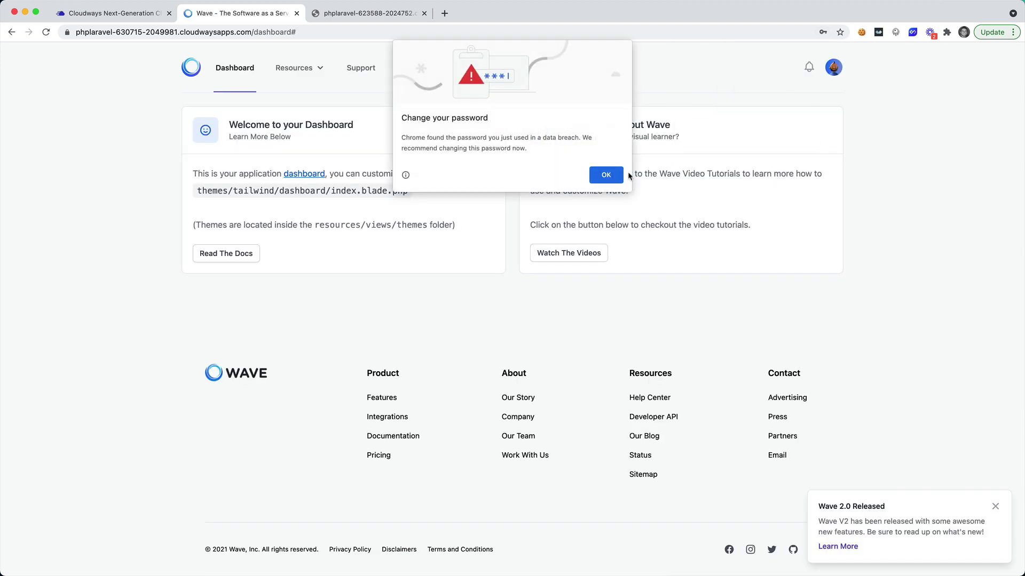
left_click(608, 176)
Check the admin Users list now showing two users, then go to the Cloudways tab.
left_click(832, 70)
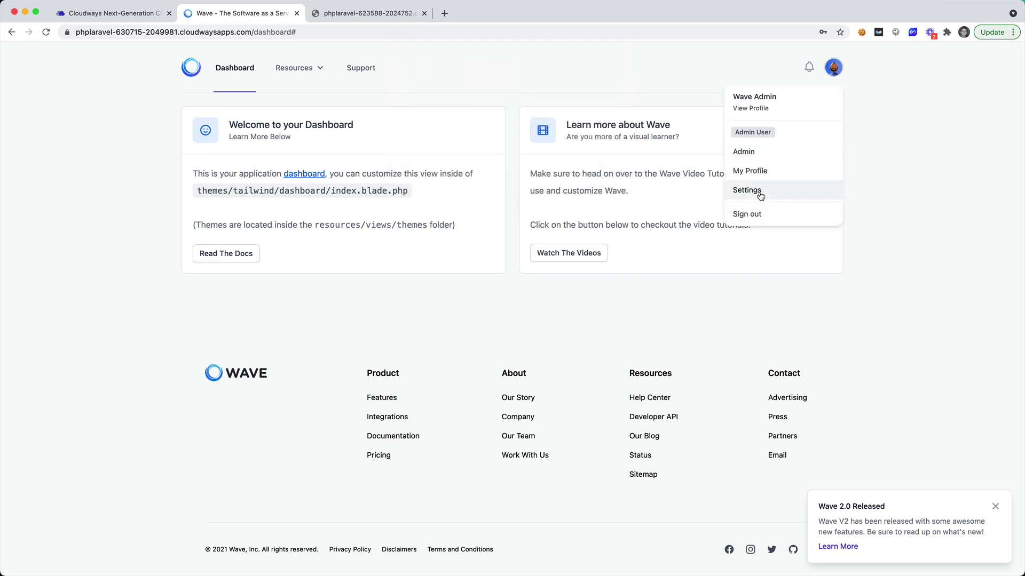
left_click(751, 153)
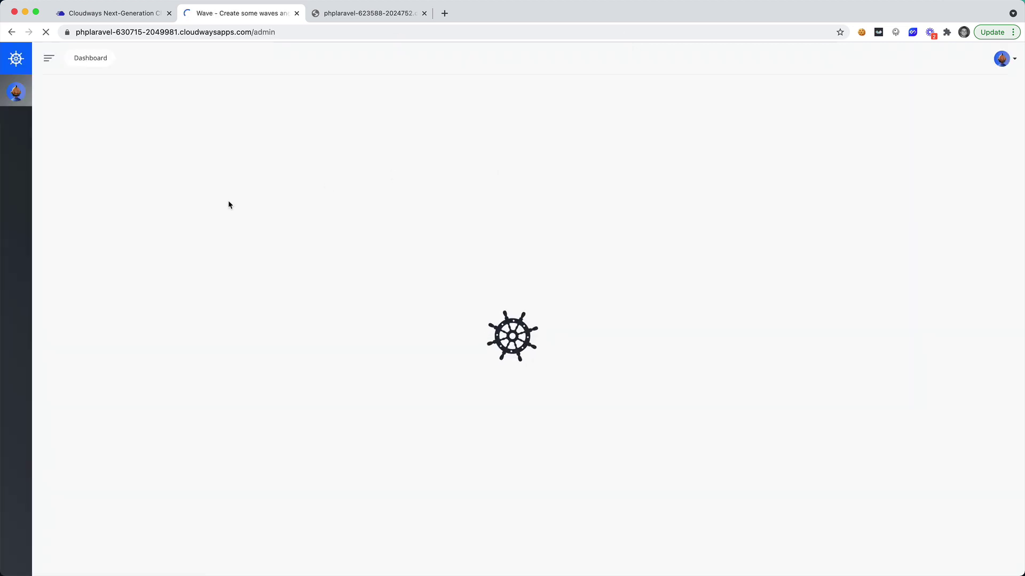
left_click(44, 197)
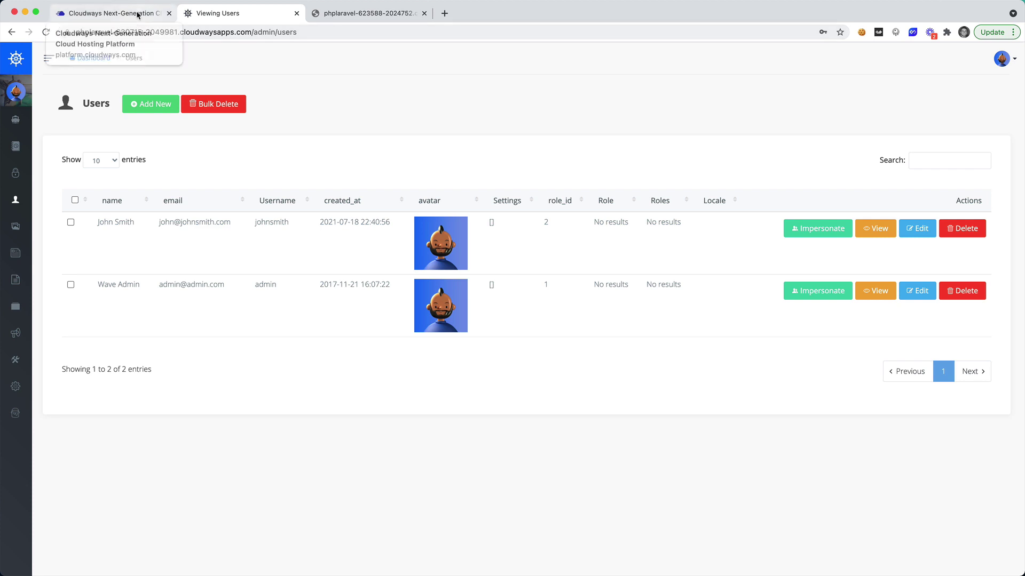
left_click(218, 34)
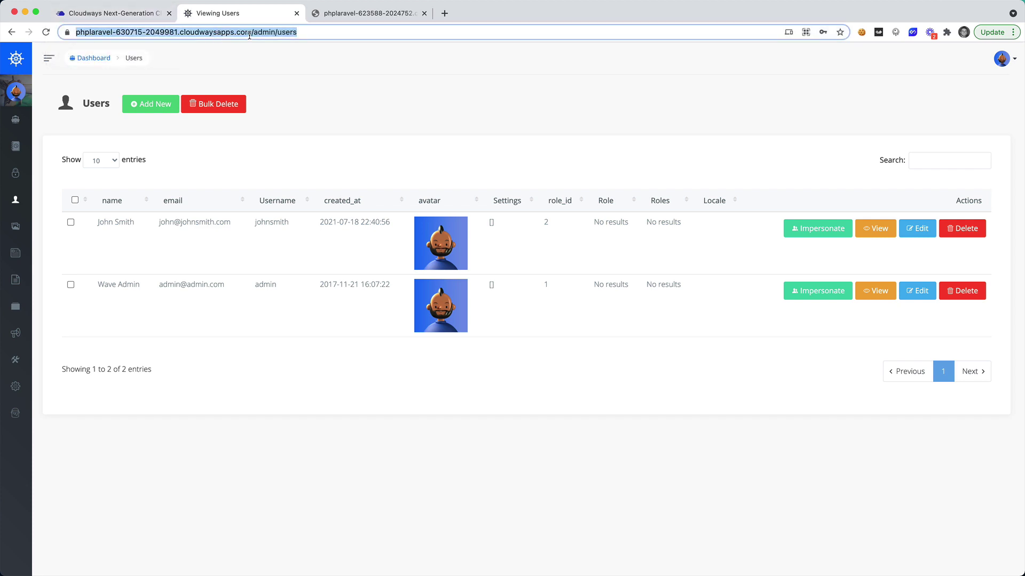
left_click(149, 16)
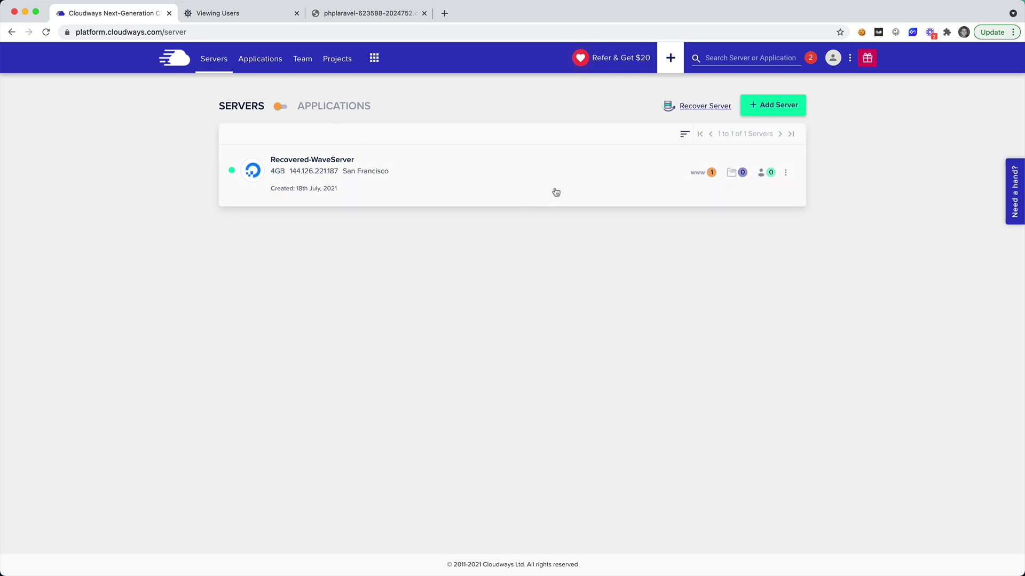
Clone the Wave app as a staging app named Staging-Wave onto Recovered-WaveServer.
left_click(280, 106)
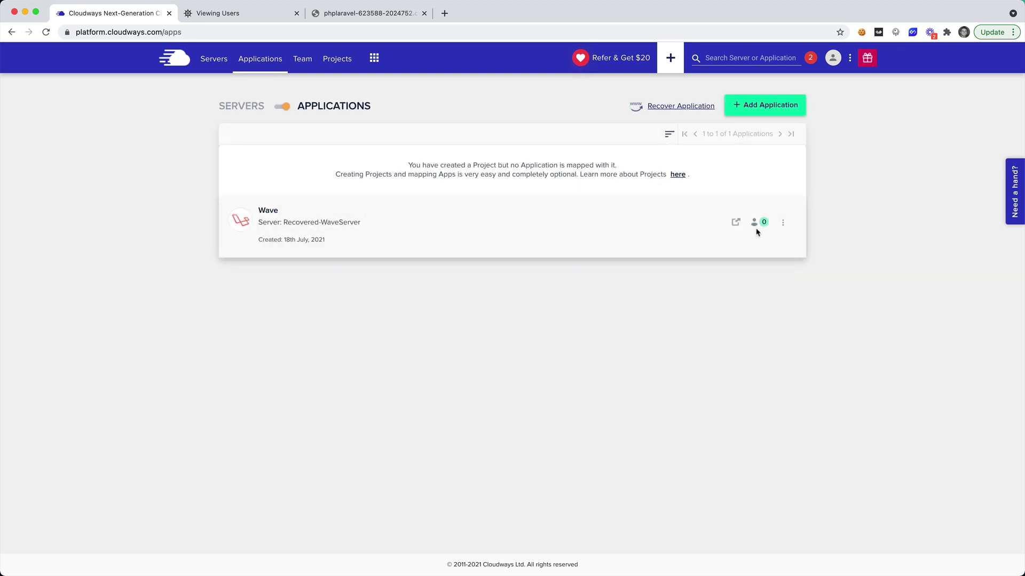
left_click(783, 223)
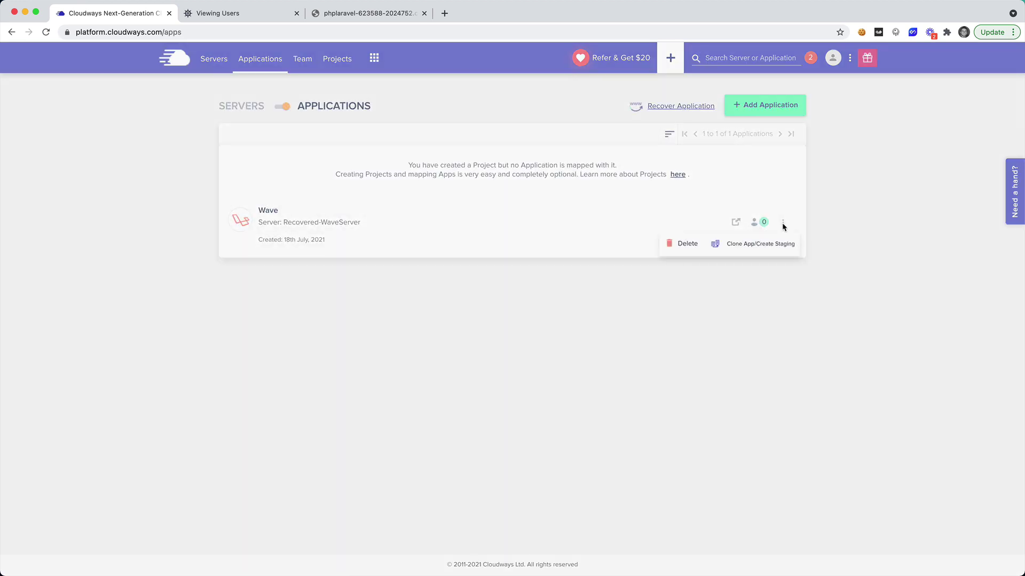
left_click(753, 254)
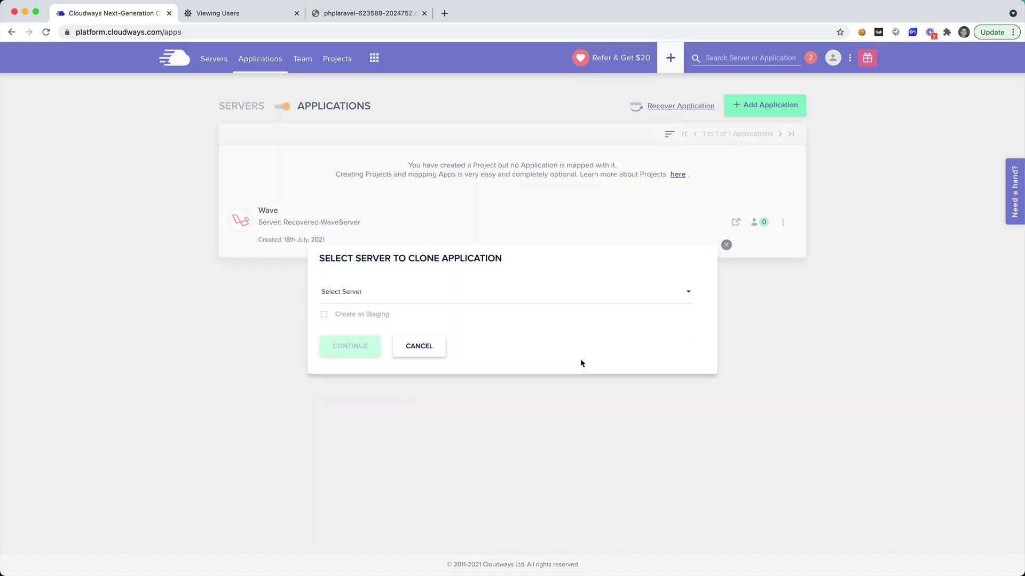
left_click(422, 302)
left_click(421, 320)
left_click(327, 315)
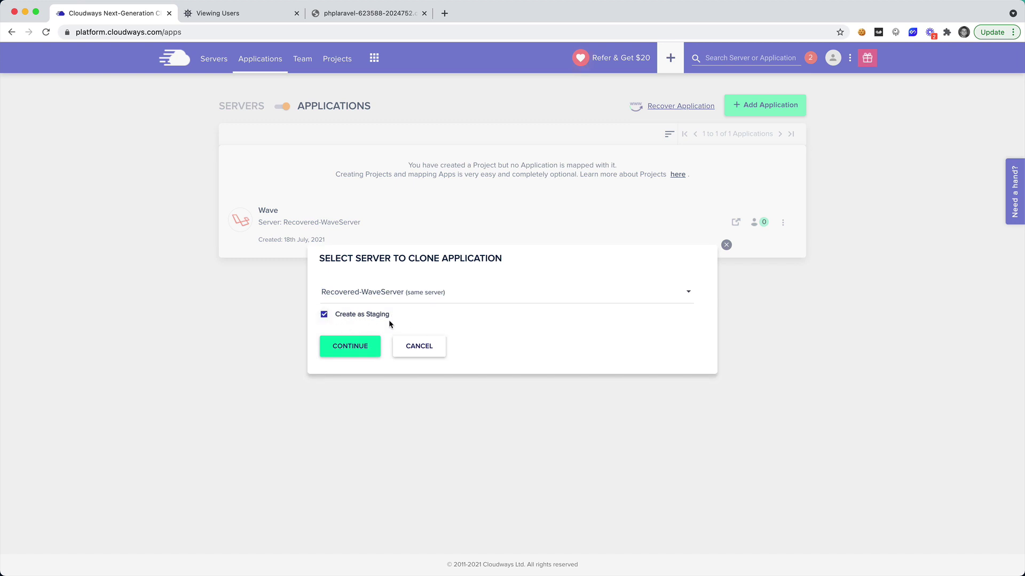
left_click(359, 350)
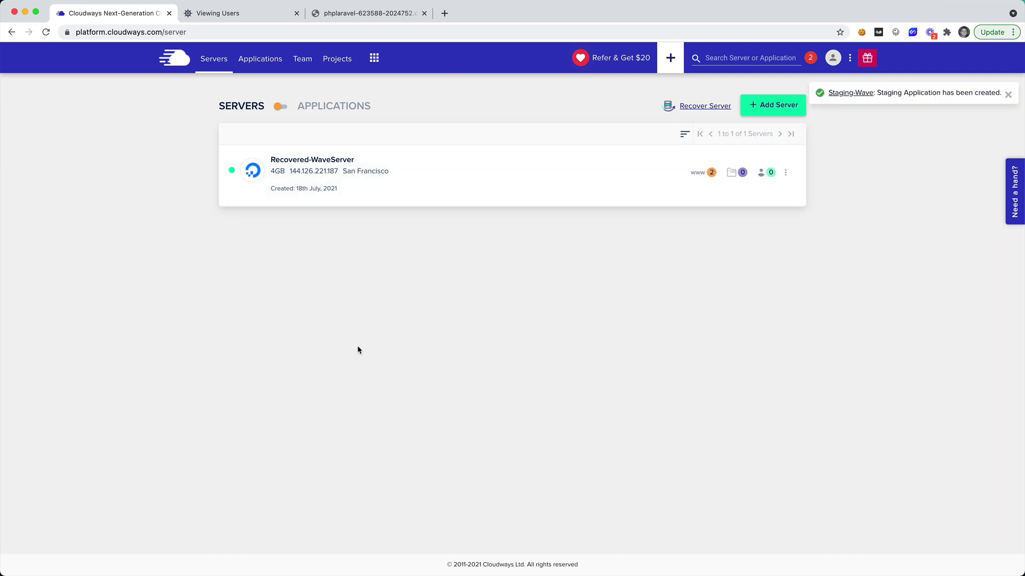
Open Staging-Wave's access details, launch its site in a new tab, and copy the protection username.
left_click(282, 107)
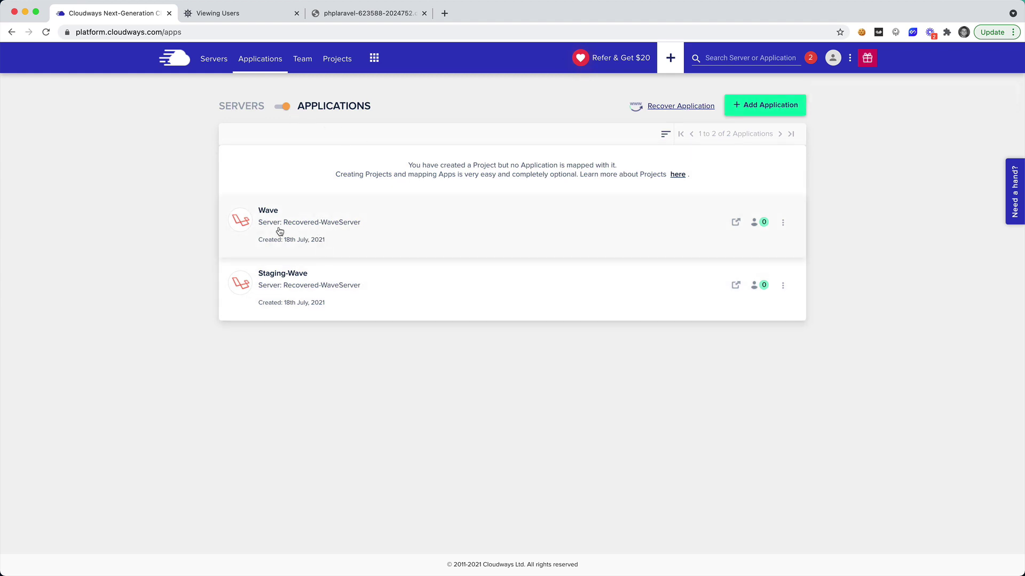
left_click(283, 282)
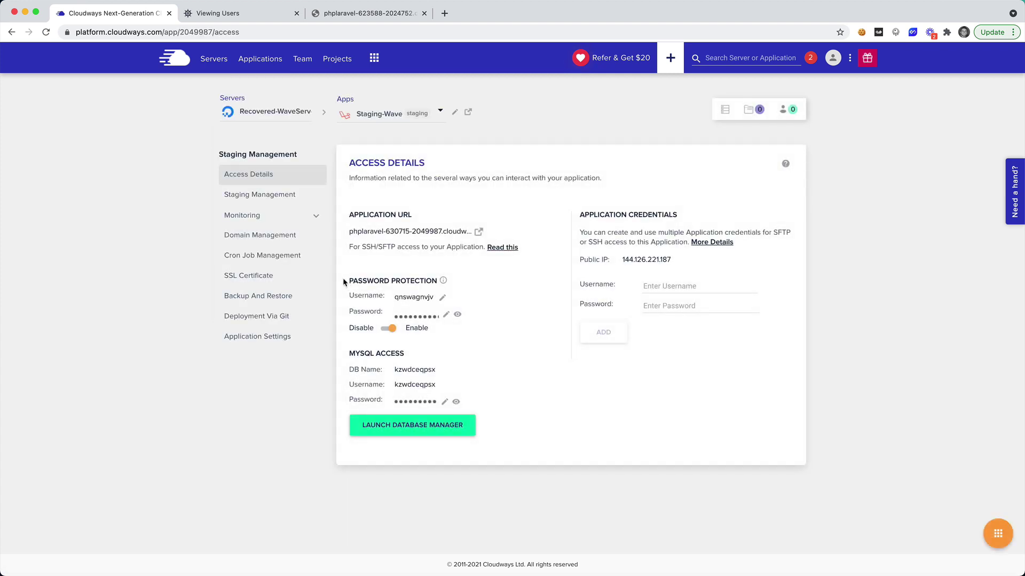
left_click(479, 231)
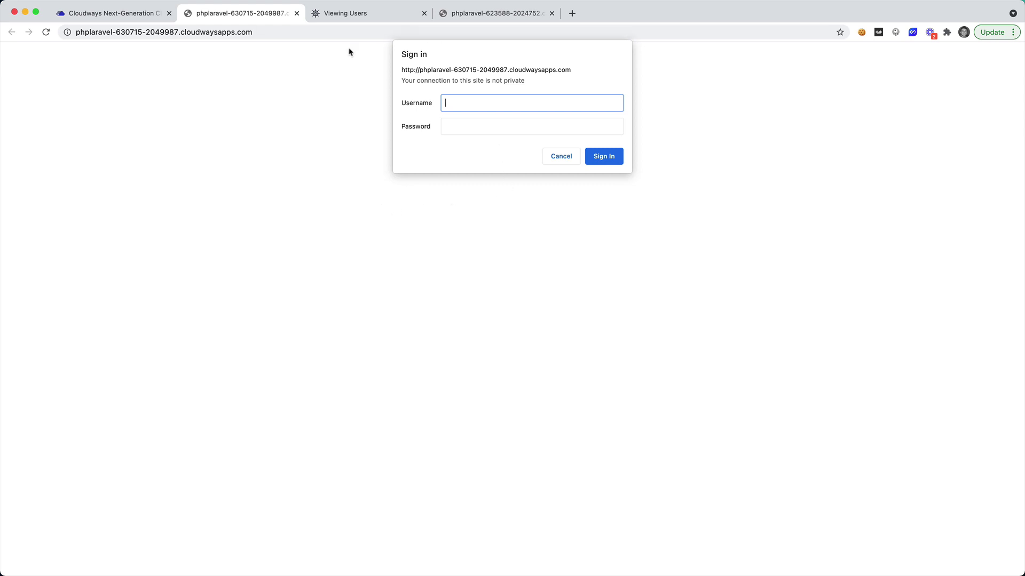
left_click(143, 14)
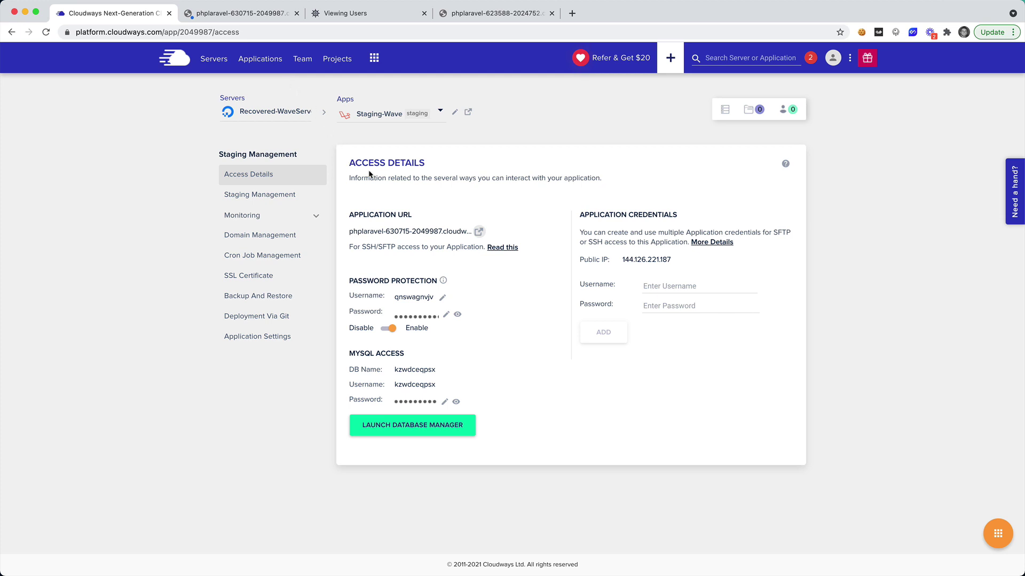
left_click(416, 303)
Sign in past password protection with the copied username and password.
left_click(255, 16)
type("qnswagnvjv")
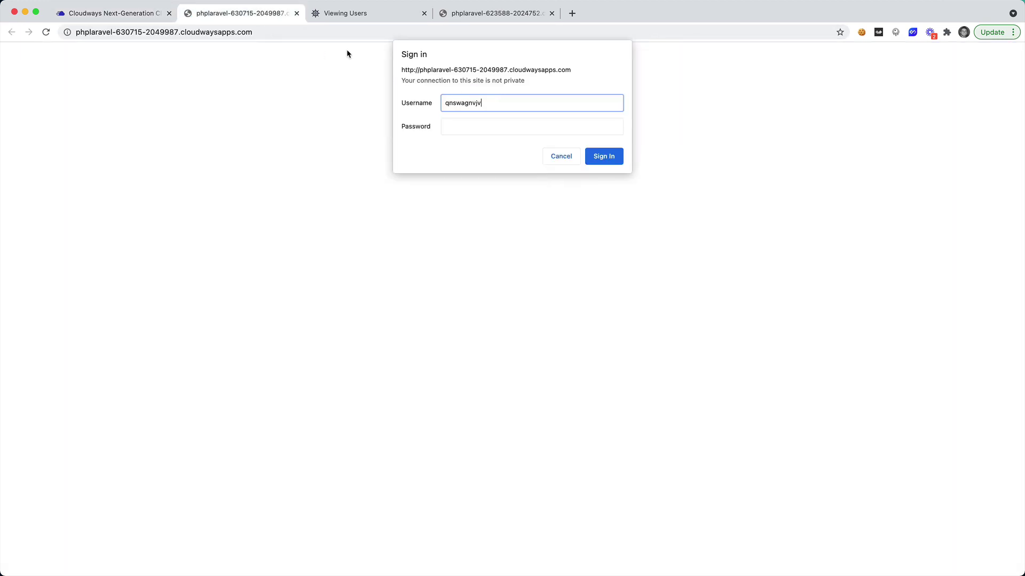
left_click(153, 14)
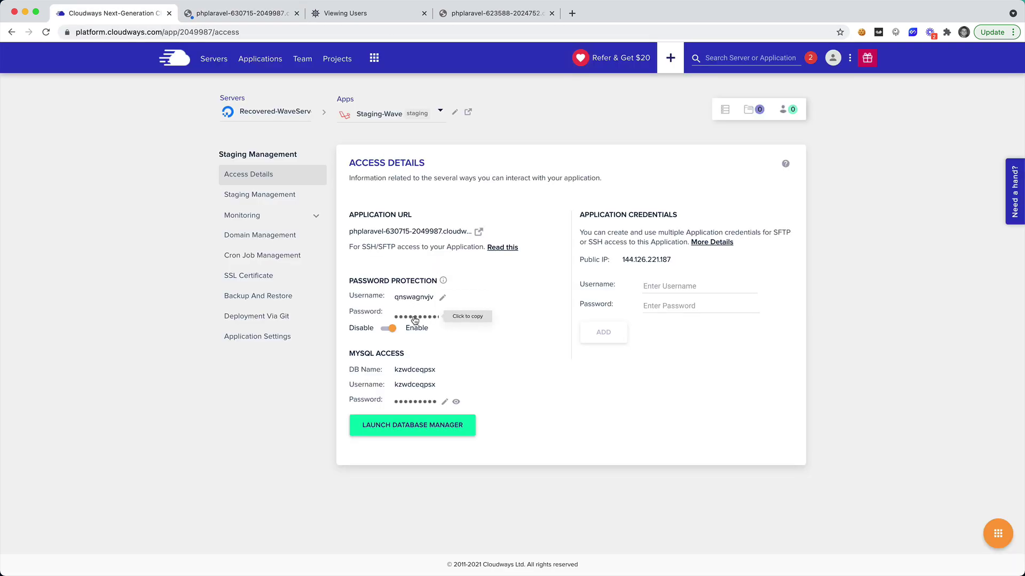
left_click(251, 14)
left_click(445, 122)
key("super+v")
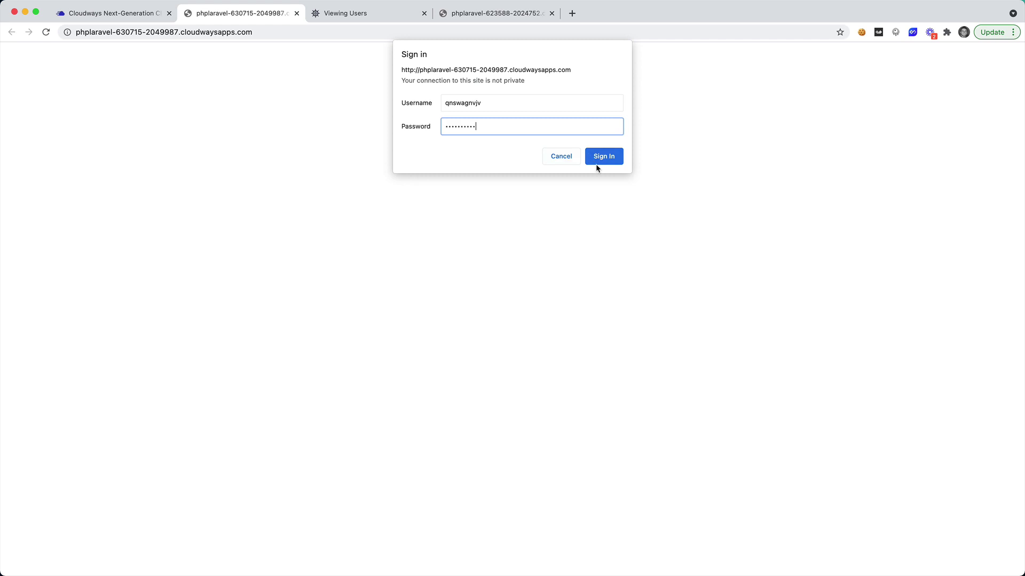
left_click(607, 160)
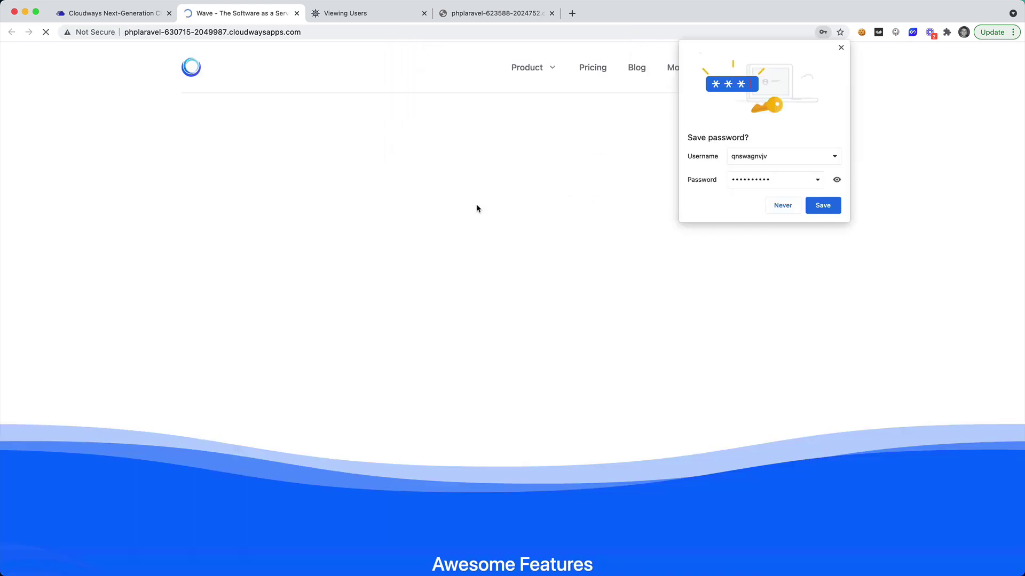
left_click(841, 48)
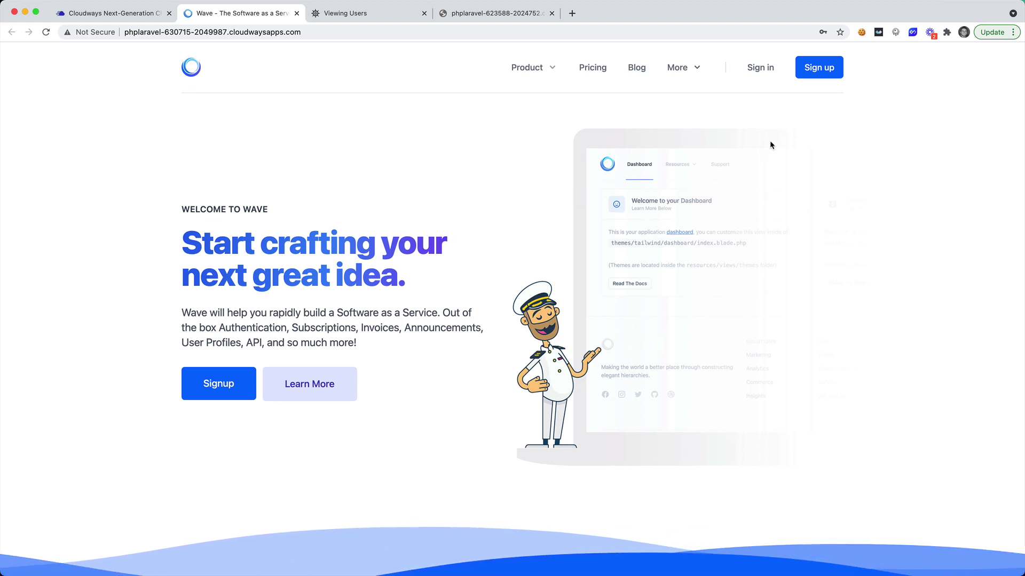
Try the staging site's /admin path, cancel the 401 prompt, and return to Cloudways.
left_click(750, 67)
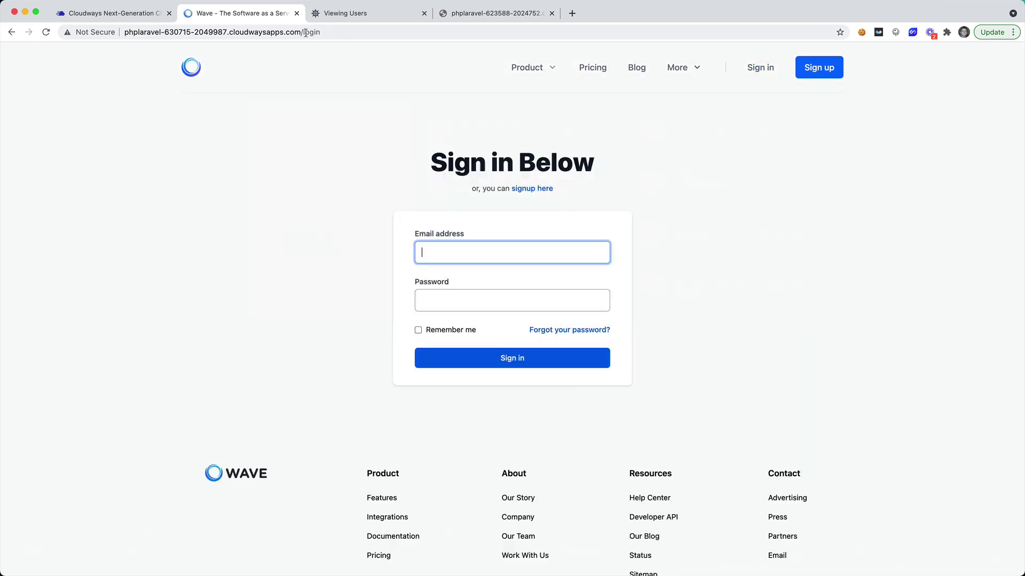
double_click(310, 33)
type("admin")
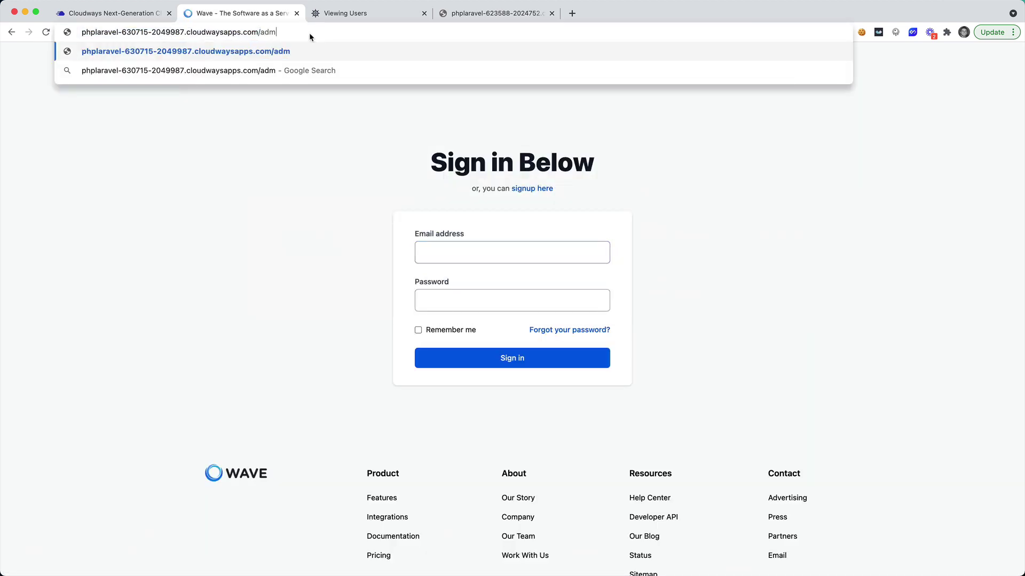
key("Return")
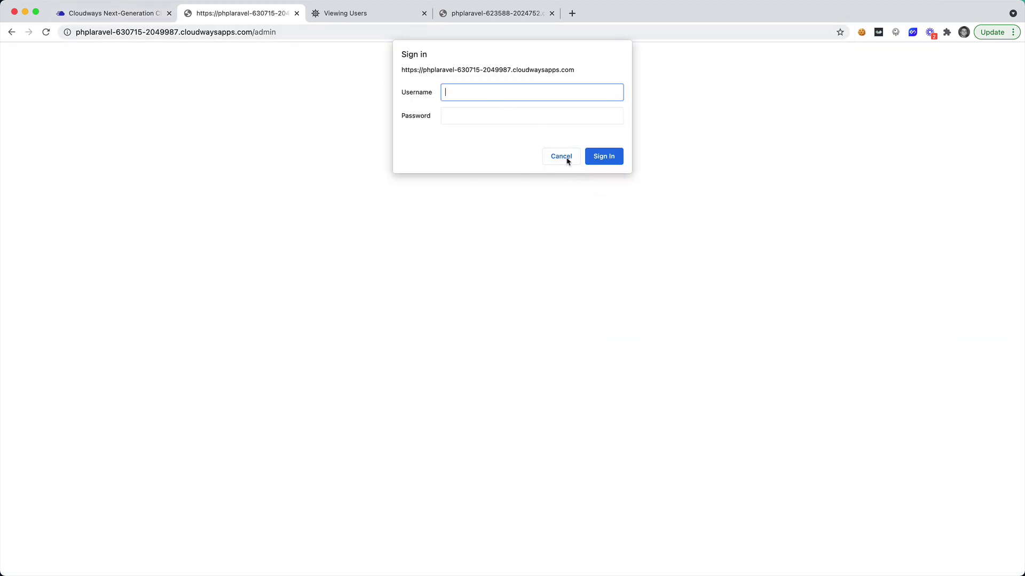
left_click(561, 160)
left_click(131, 16)
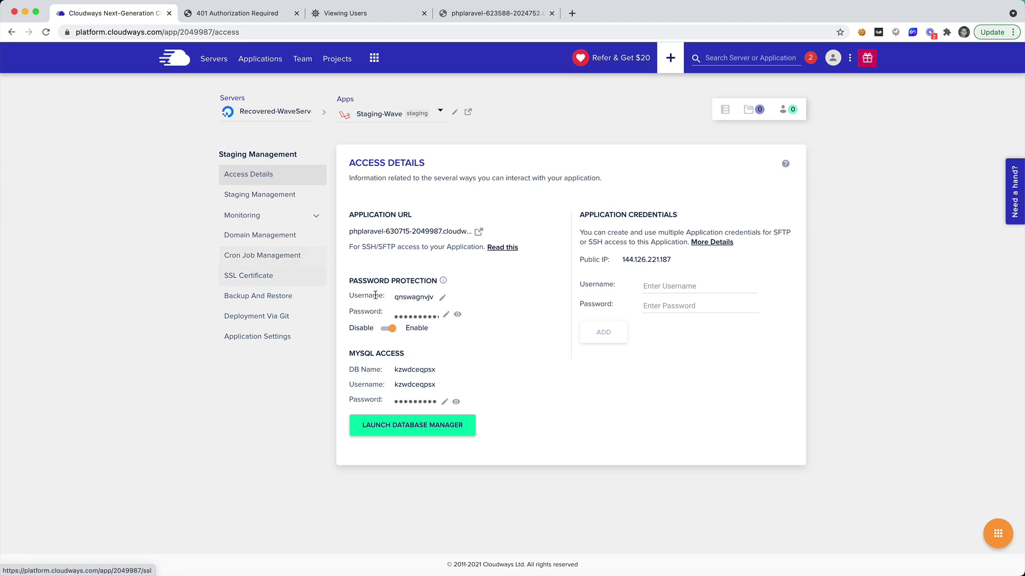
Disable password protection for Staging-Wave and reload the staging site's /admin page.
left_click(384, 327)
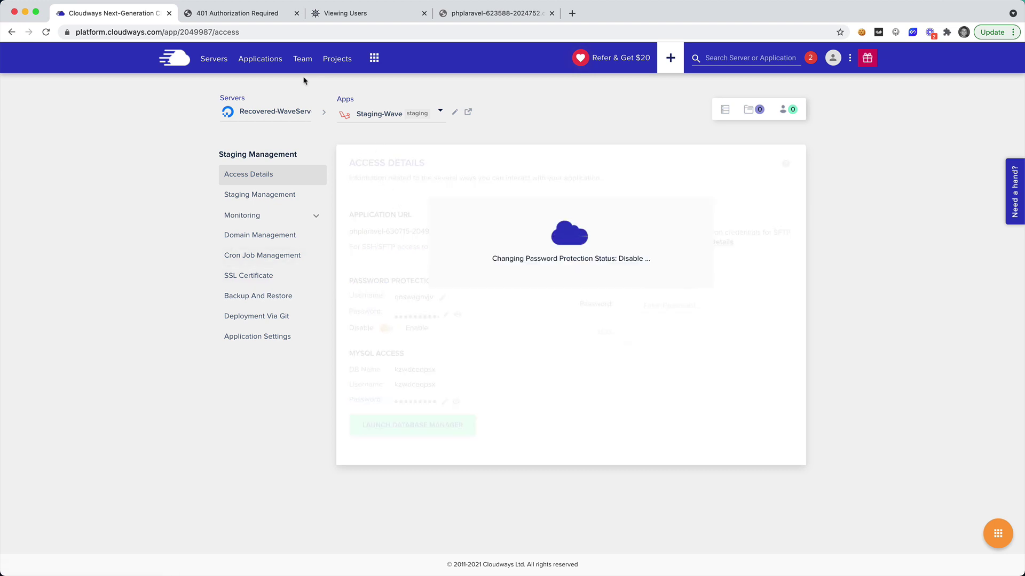
left_click(261, 15)
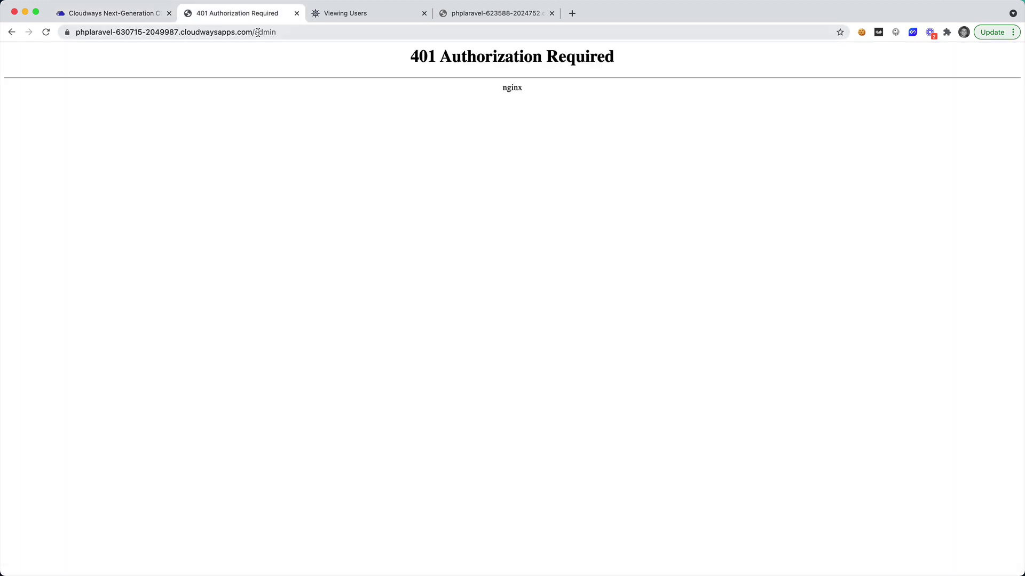
left_click(276, 32)
key("Return")
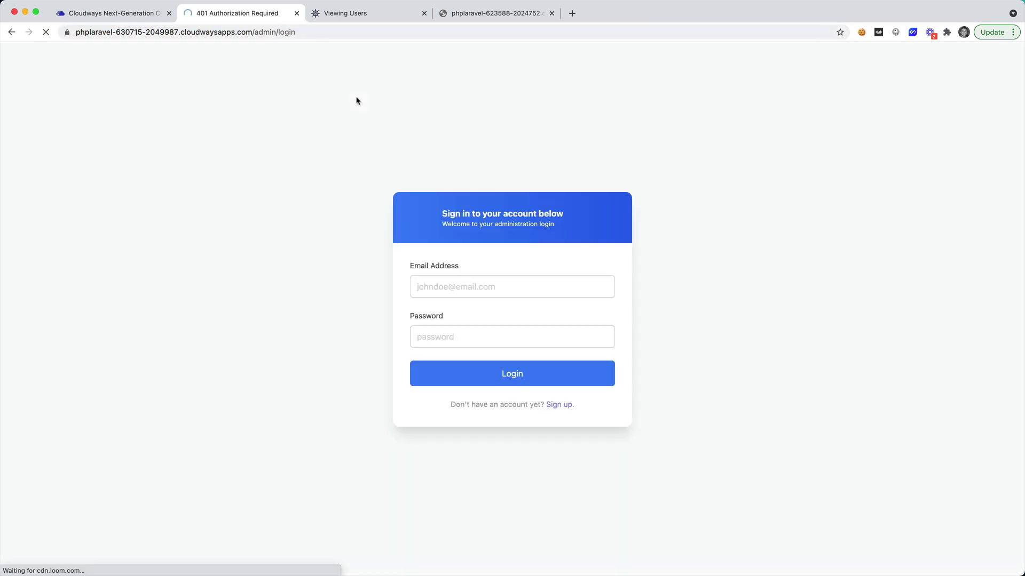
Log in on the admin page with the admin e-mail and password, then reload the login page.
left_click(514, 275)
type("admin@admin.com")
key("Tab")
type("password")
key("Return")
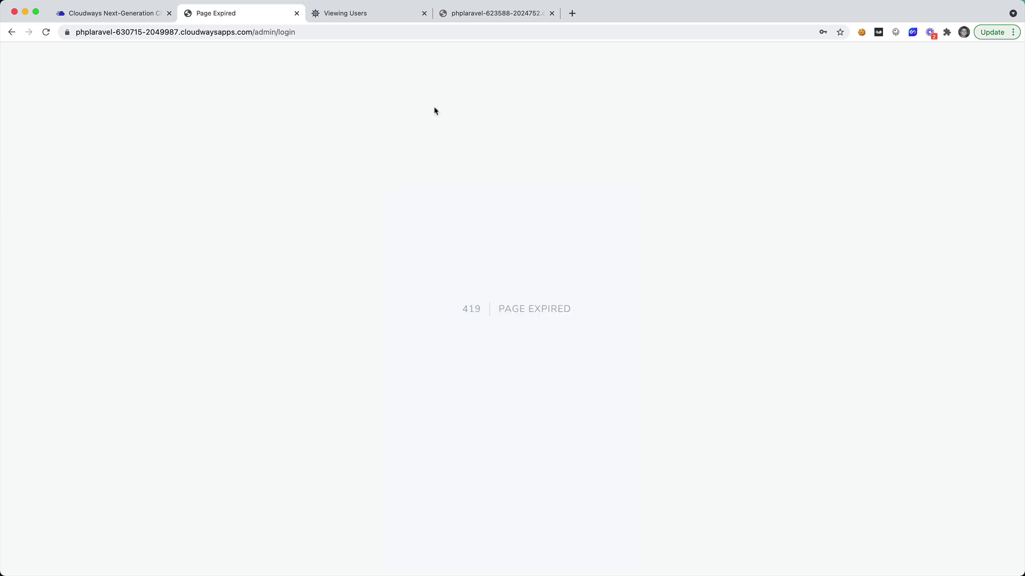
left_click(315, 34)
key("Return")
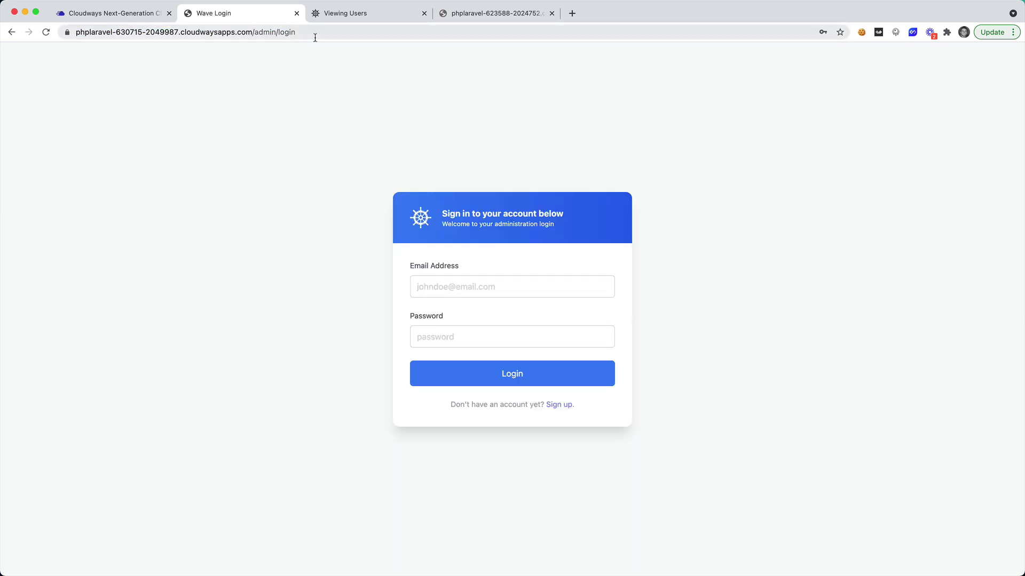
left_click(422, 290)
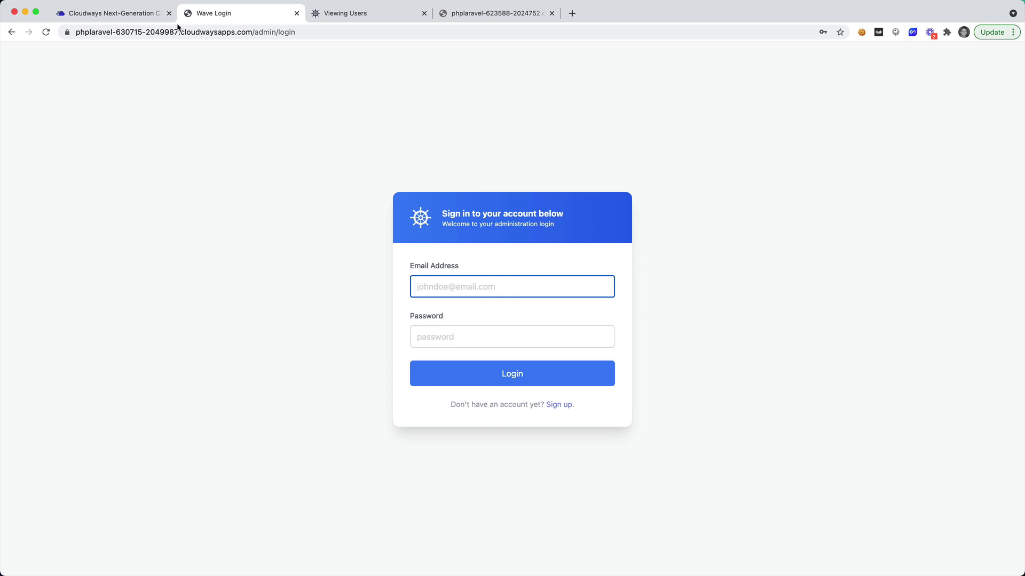
Reopen the Staging-Wave application URL from Cloudways to confirm no browser sign-in prompt appears.
left_click(130, 18)
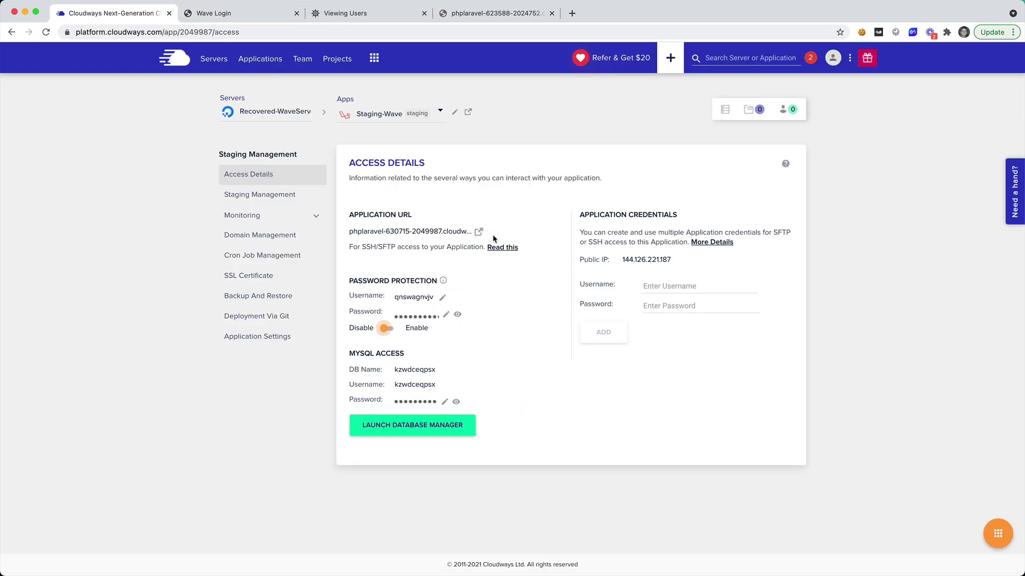
left_click(478, 232)
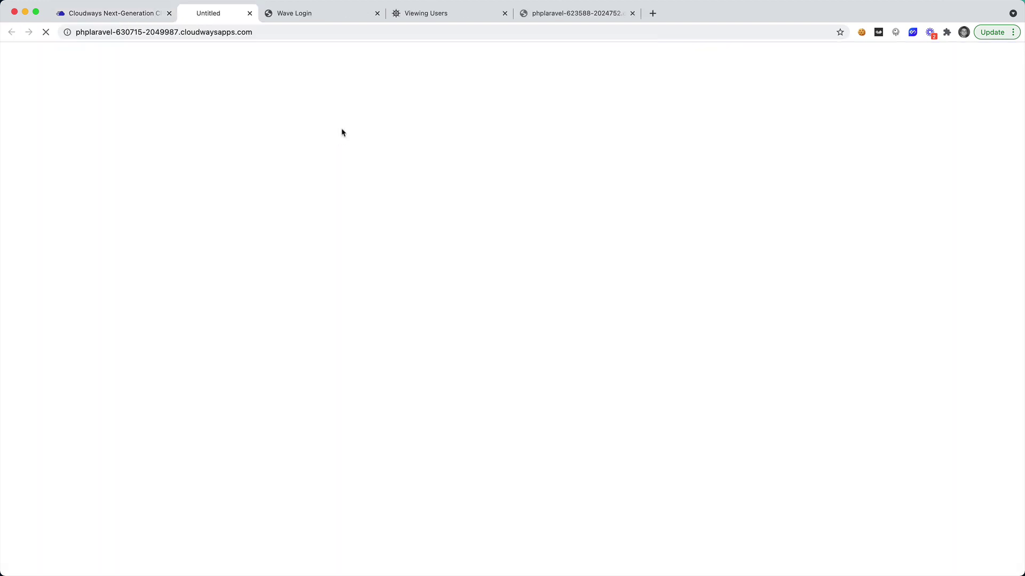
left_click(177, 30)
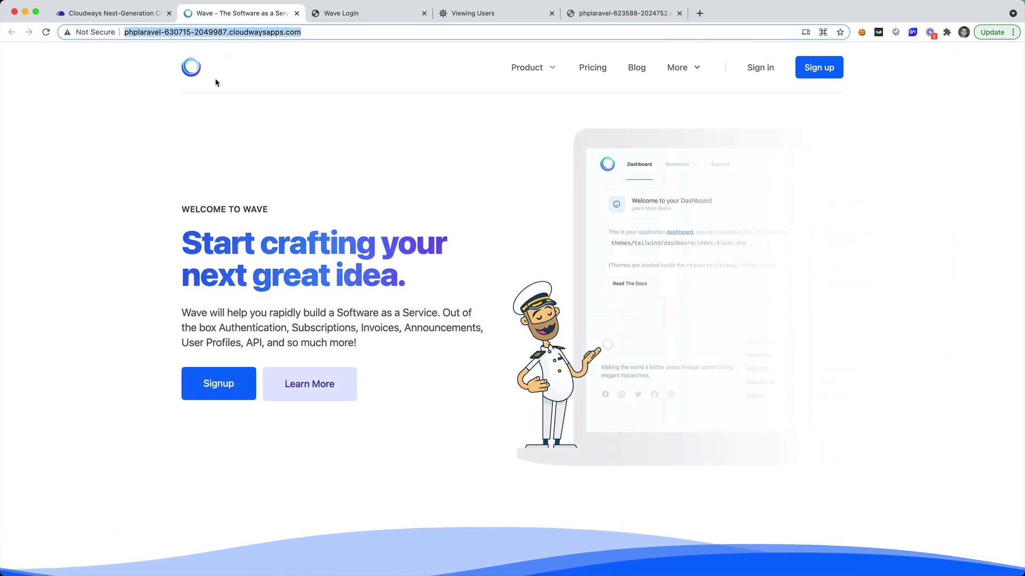
left_click(107, 13)
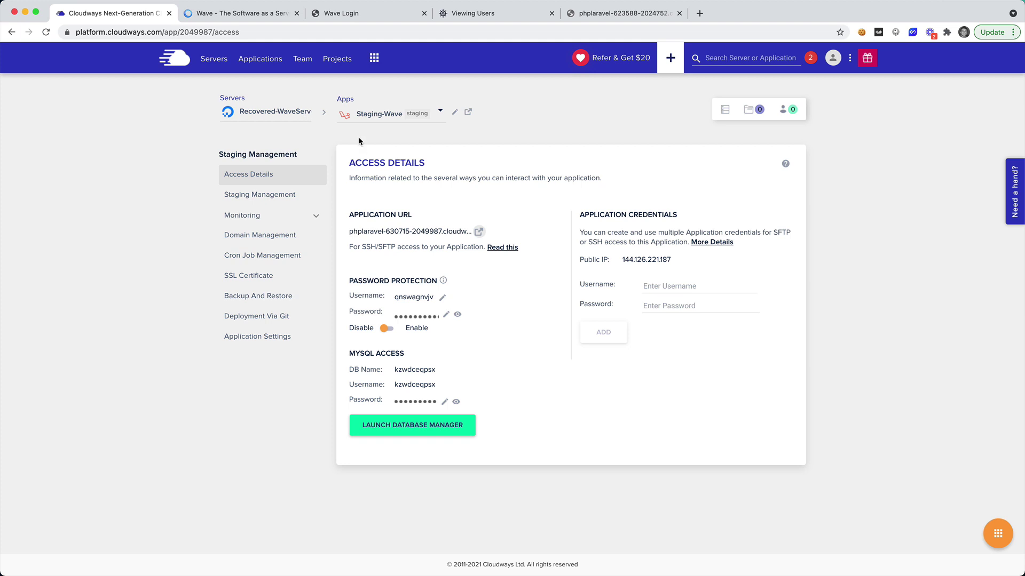
Reconnect to the server over SSH using the Recovered-WaveServer master credentials password.
key("super+Tab")
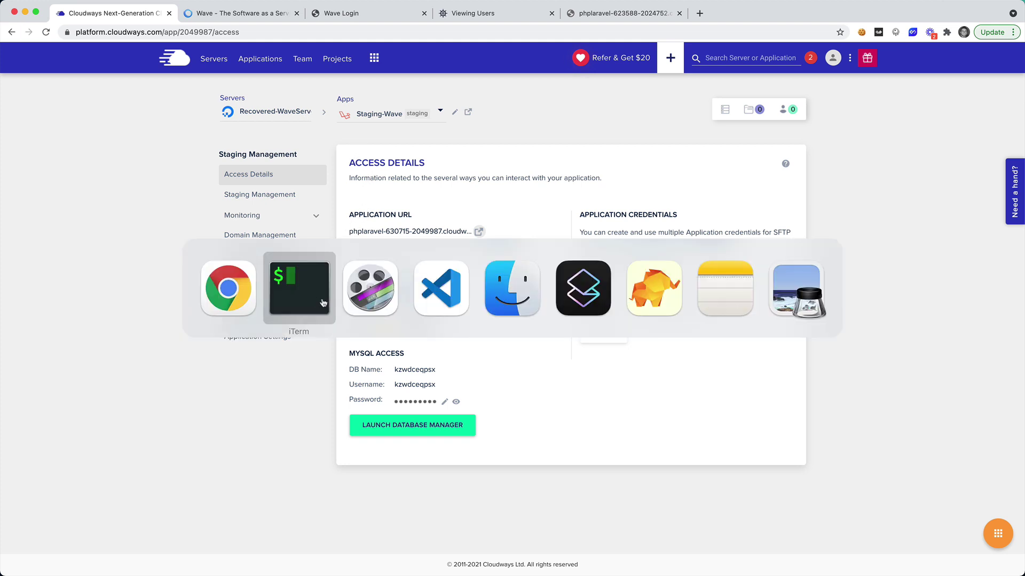
left_click(316, 302)
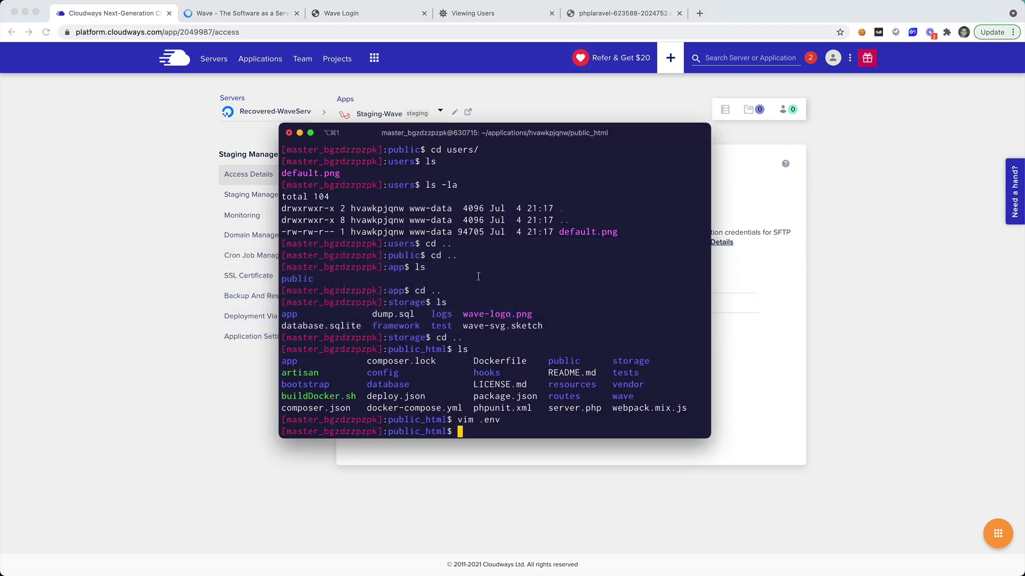
key("Up")
key("Return")
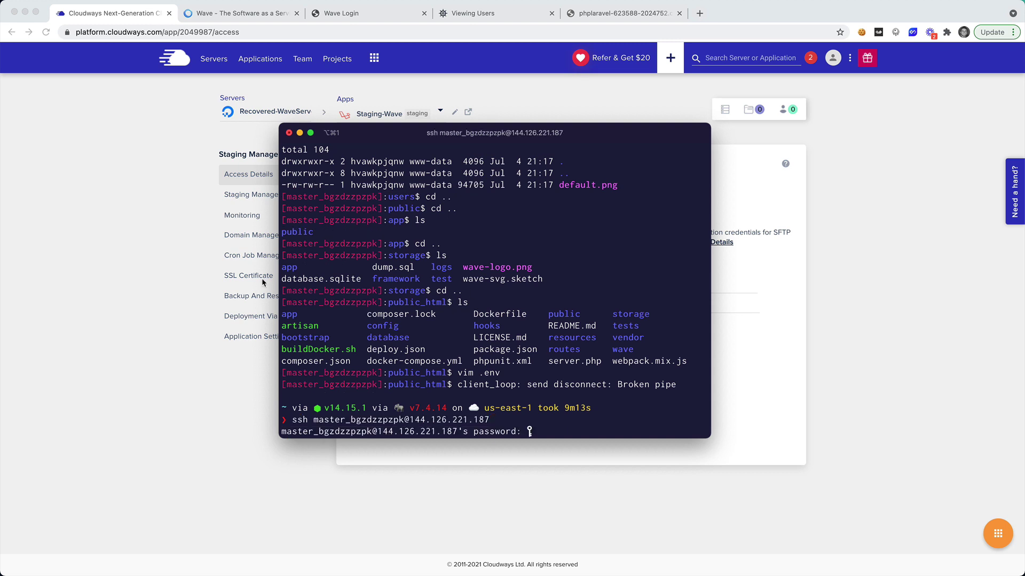
left_click(166, 244)
left_click(214, 60)
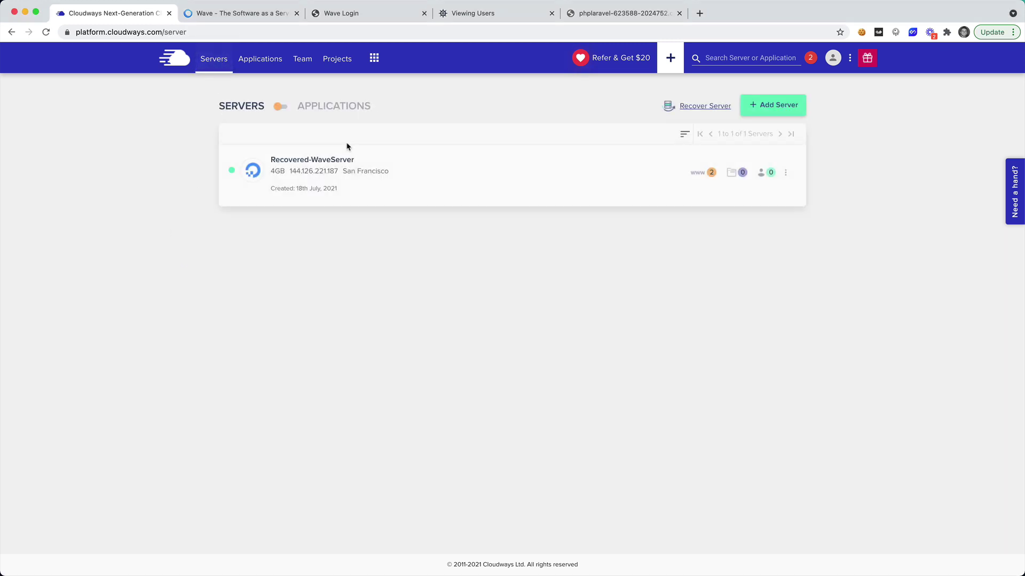
left_click(292, 166)
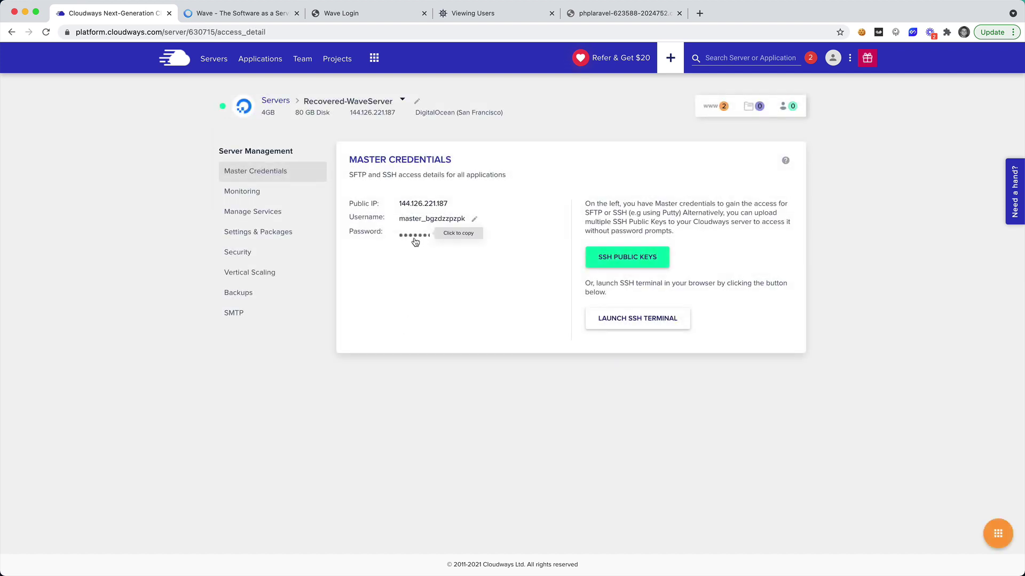
key("super+Tab")
key("Return")
List the applications folder and copy the kzwdceqpsx application folder name.
type("ls")
key("Return")
type("cd applications")
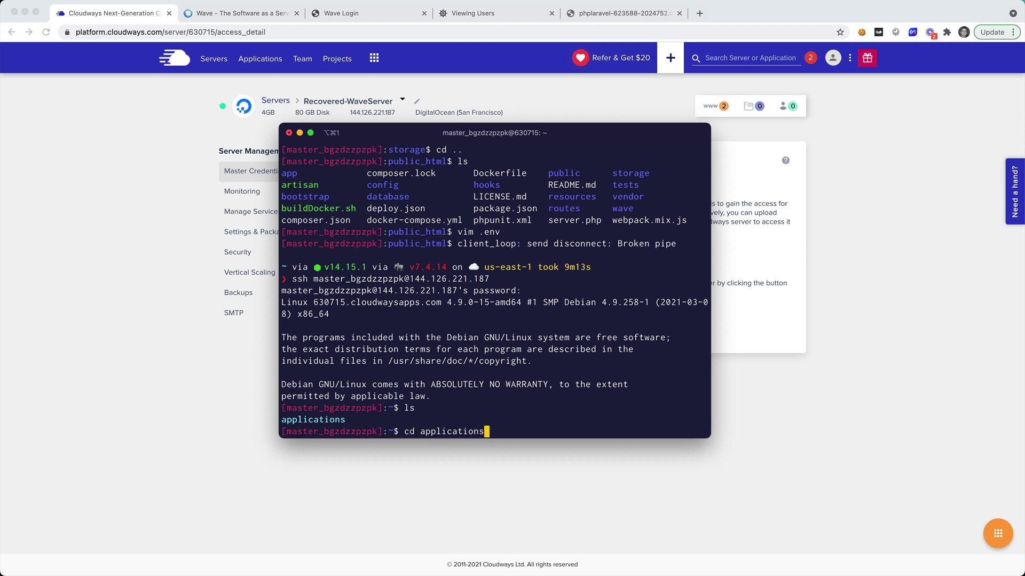
key("Return")
type("ls")
key("Return")
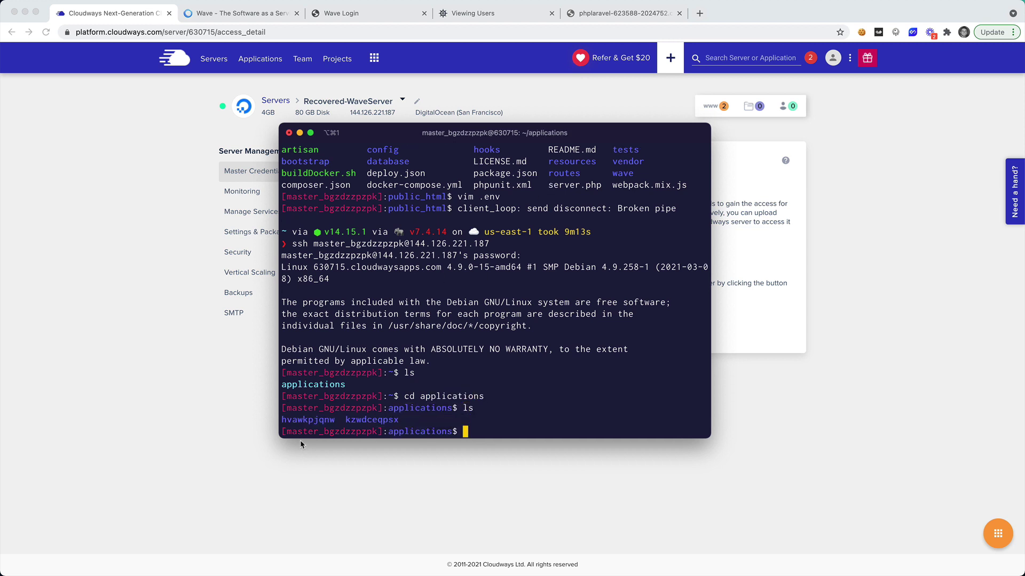
double_click(297, 421)
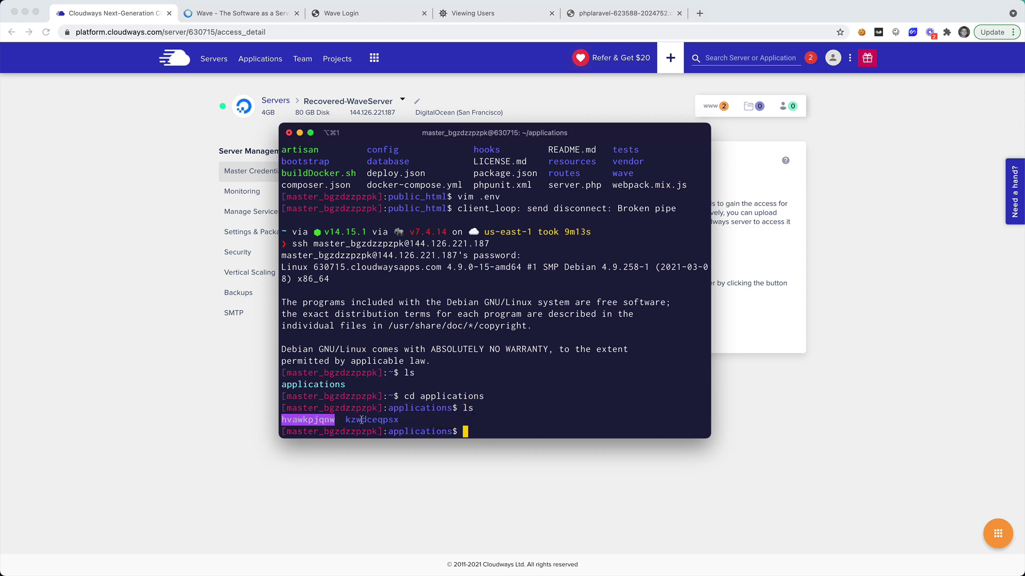
double_click(380, 421)
right_click(380, 421)
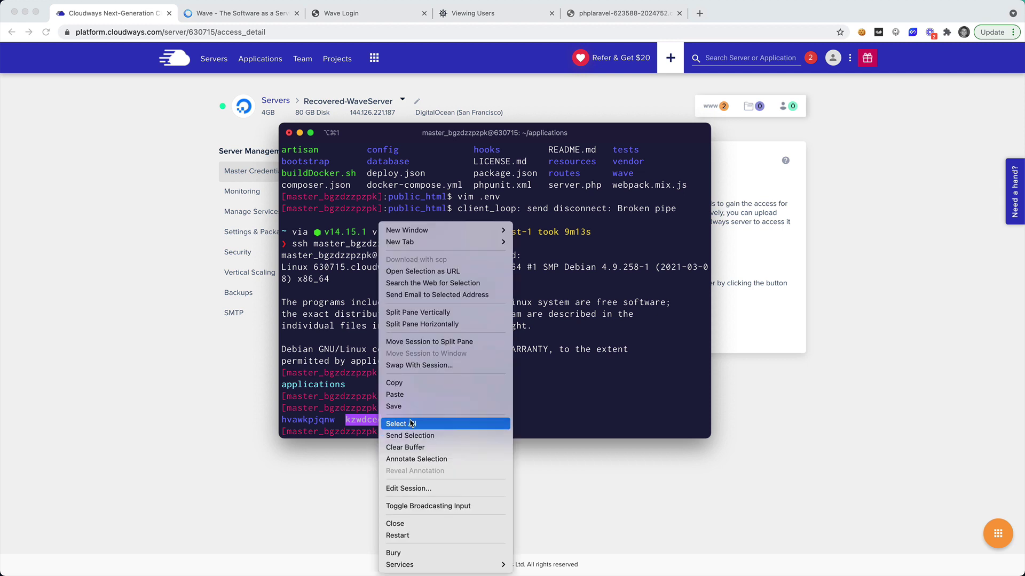
left_click(405, 383)
Change into applications/kzwdceqpsx/public_html and list its files.
type("cd")
key("super+v")
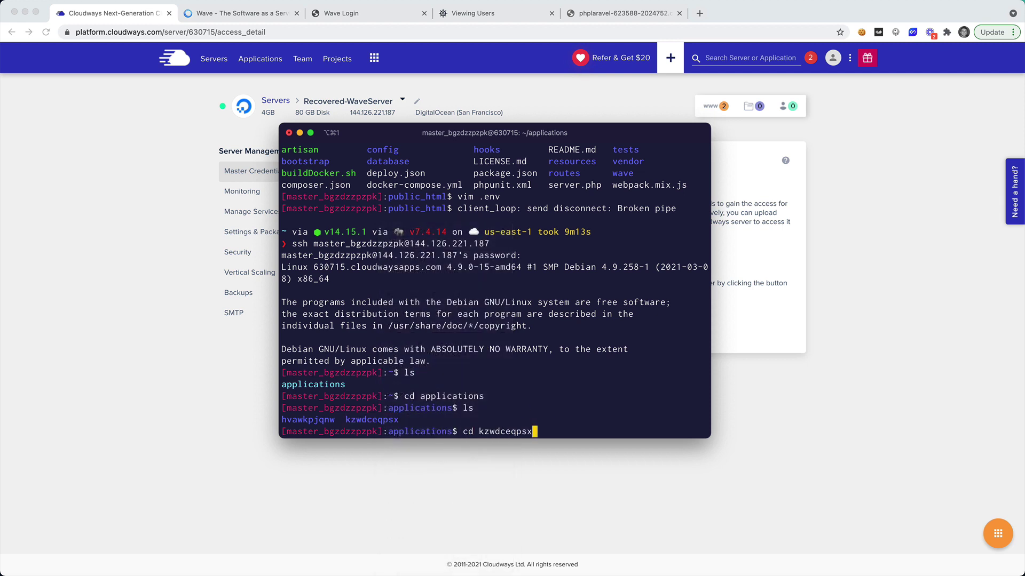
key("Return")
type("ls")
key("Return")
type("cd pu")
key("Tab")
key("Return")
type("ls")
key("Return")
Open .env in vim and delete the old APP_URL value.
type("vim .env")
key("Return")
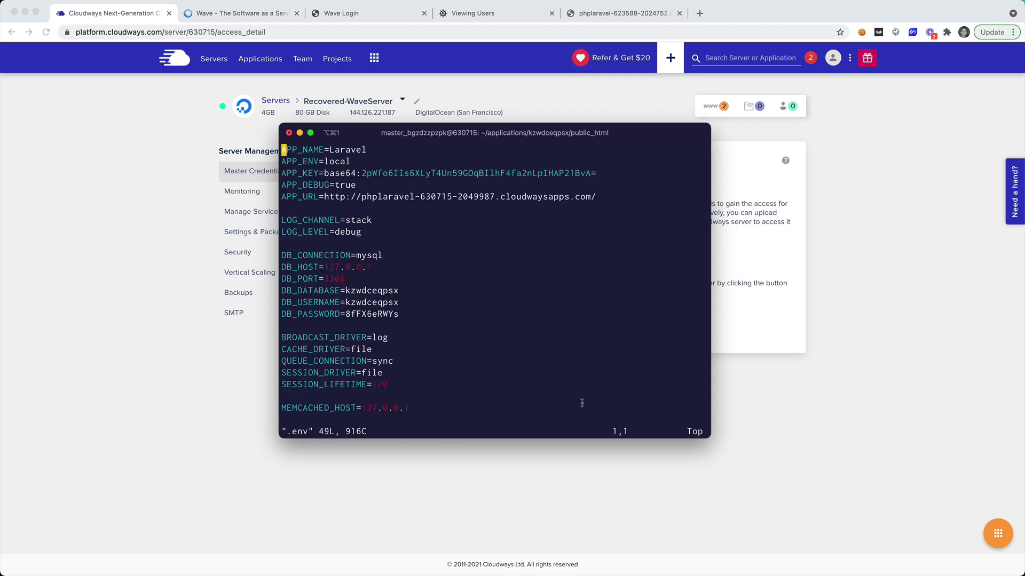
key("Down")
key("Down")
key("Down")
key("Down")
key("Right")
key("Right")
key("Right")
key("Right")
key("Right")
key("Right")
key("Right")
key("Right")
key("Right")
key("Right")
key("Right")
key("Right")
key("Right")
key("Right")
key("Right")
key("Right")
key("Right")
key("Right")
key("Right")
key("Right")
key("Right")
key("Right")
key("Right")
key("Right")
key("Right")
key("Right")
key("Right")
key("Right")
key("Right")
key("Right")
key("Right")
key("Right")
key("Right")
key("Right")
key("Right")
key("Right")
key("Right")
key("Right")
key("Right")
key("Right")
key("Right")
key("Right")
key("Right")
key("a")
key("BackSpace")
key("BackSpace")
key("BackSpace")
key("BackSpace")
key("BackSpace")
key("BackSpace")
key("BackSpace")
key("BackSpace")
key("BackSpace")
key("BackSpace")
key("BackSpace")
key("BackSpace")
key("BackSpace")
key("BackSpace")
key("BackSpace")
key("BackSpace")
key("BackSpace")
key("BackSpace")
key("BackSpace")
key("BackSpace")
key("BackSpace")
key("BackSpace")
key("BackSpace")
key("BackSpace")
key("BackSpace")
key("BackSpace")
key("BackSpace")
key("BackSpace")
key("BackSpace")
key("BackSpace")
key("BackSpace")
key("BackSpace")
key("BackSpace")
key("BackSpace")
key("BackSpace")
key("BackSpace")
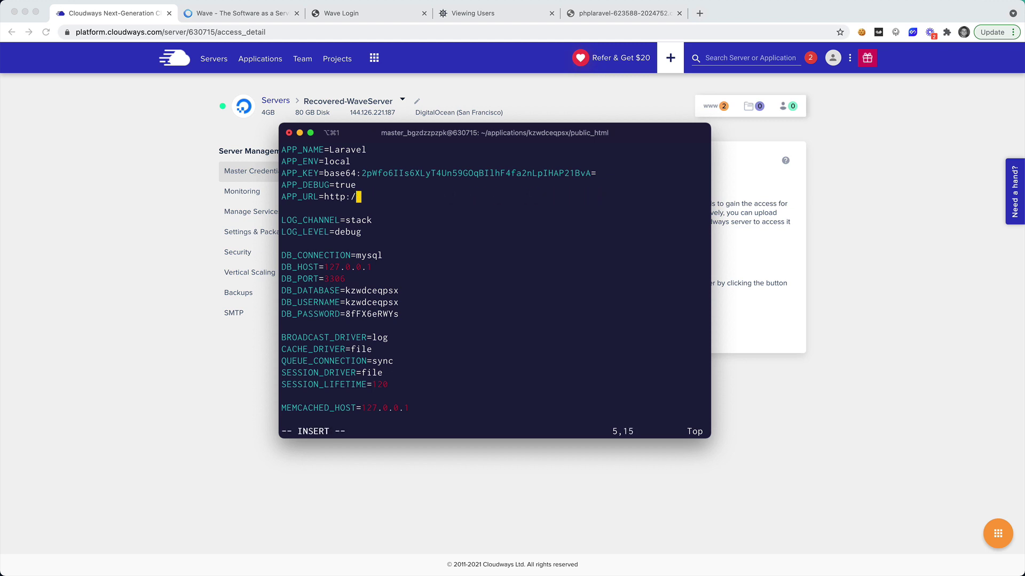
key("BackSpace")
Copy the Staging-Wave site address from its Cloudways Access Details.
left_click(443, 107)
left_click(272, 58)
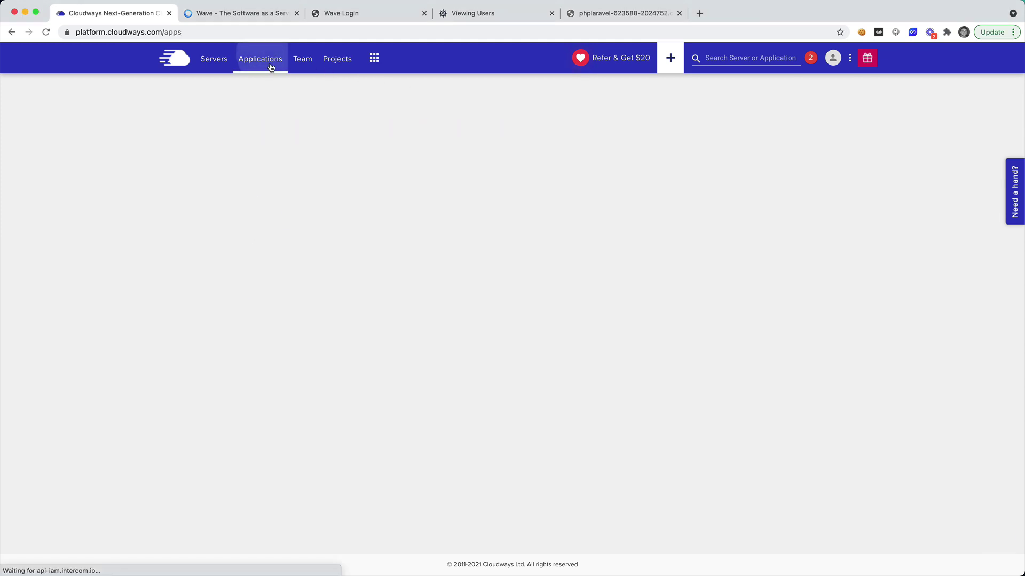
left_click(299, 274)
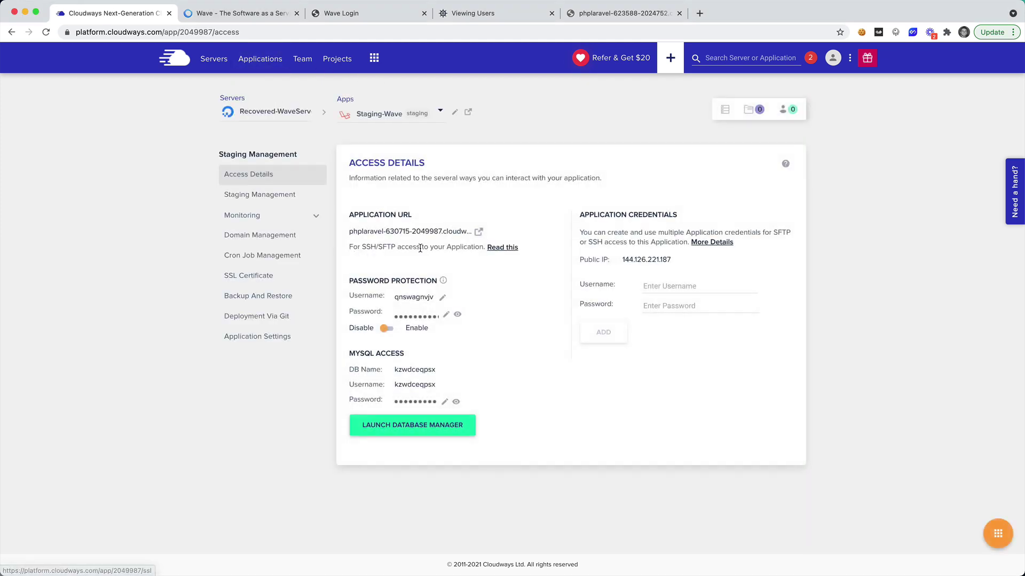
left_click(478, 232)
left_click(302, 33)
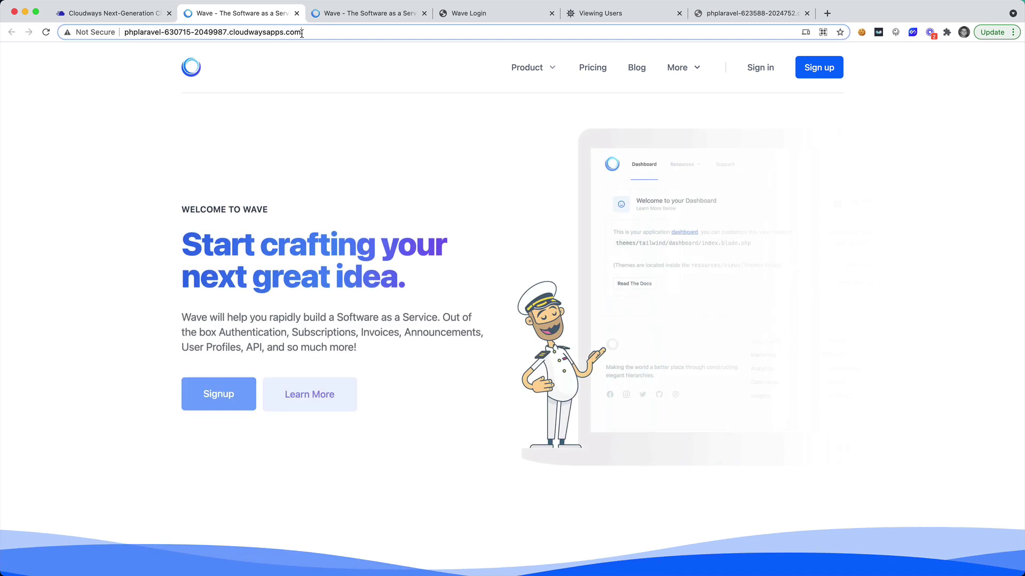
key("super+c")
key("super+Tab")
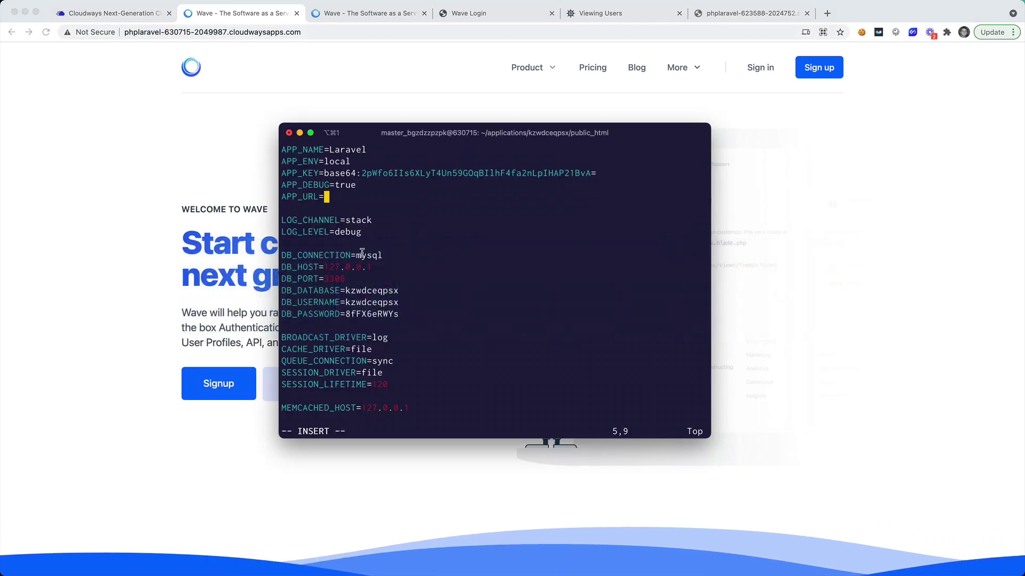
key("super+v")
key("Escape")
type(":w")
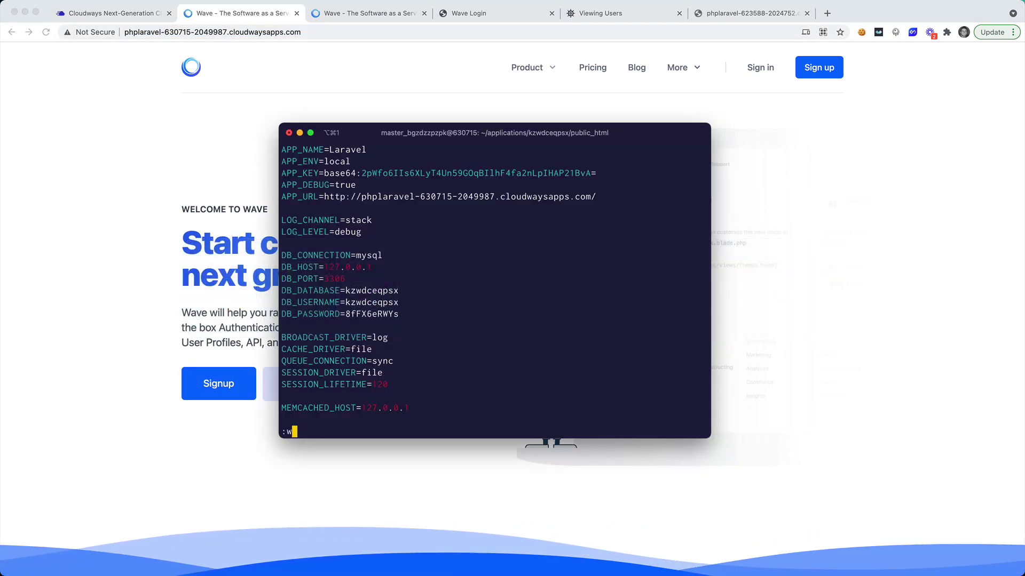
key("Return")
type(":q")
key("Return")
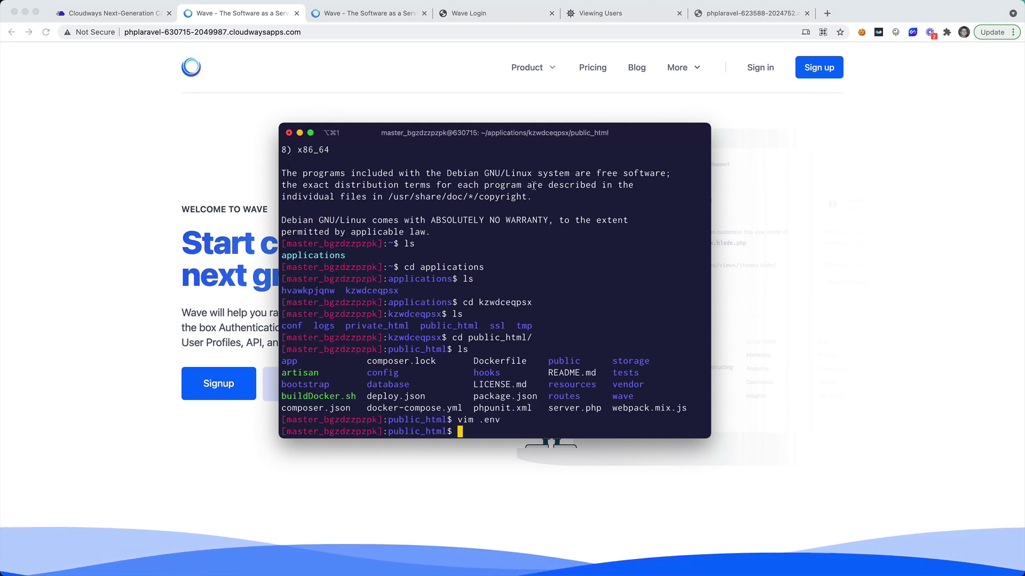
key("super+Tab")
left_click(760, 67)
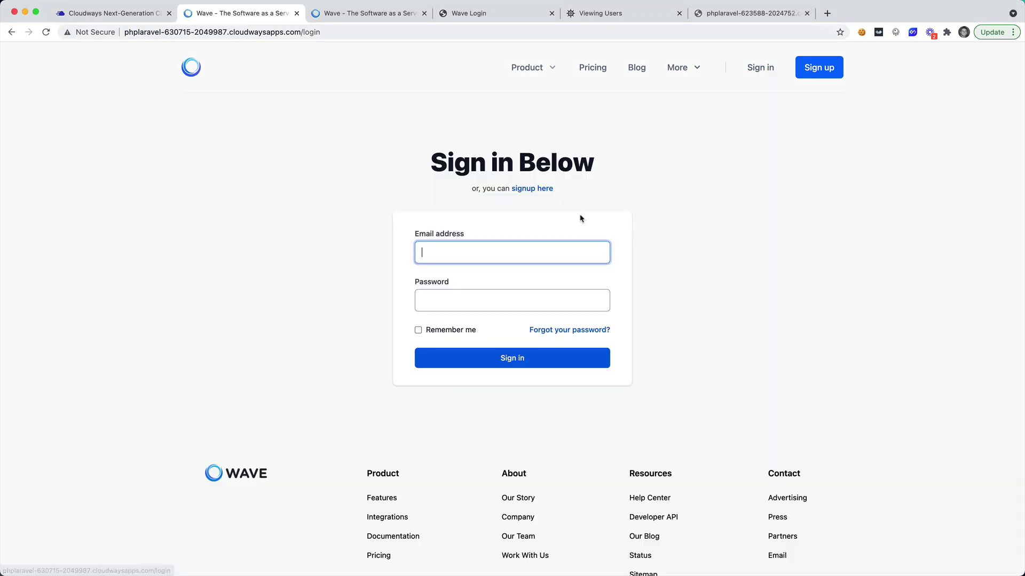
Sign in to the staging Wave site with the admin credentials and dismiss the password breach warning.
type("admin@adm")
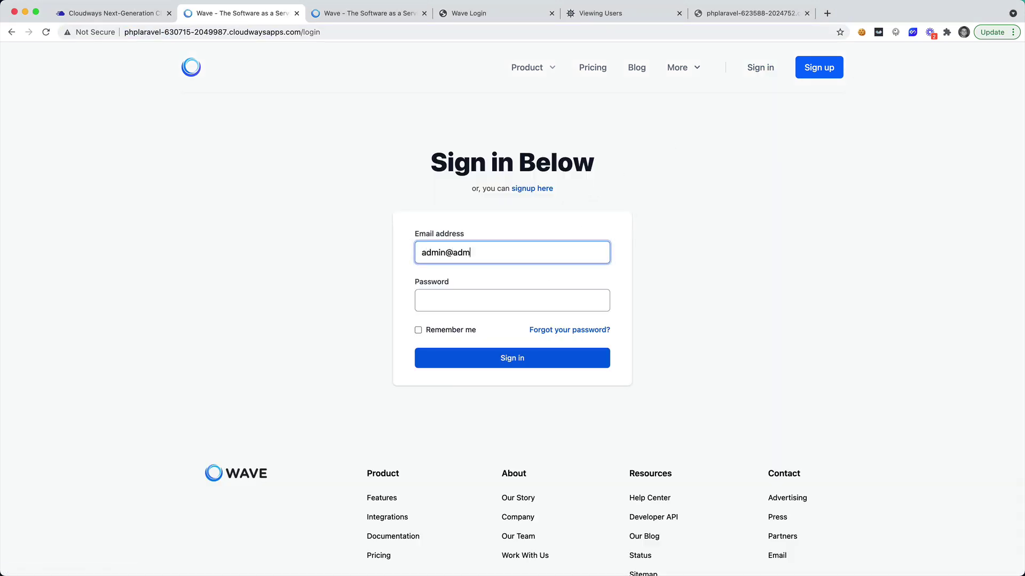
type("in.p")
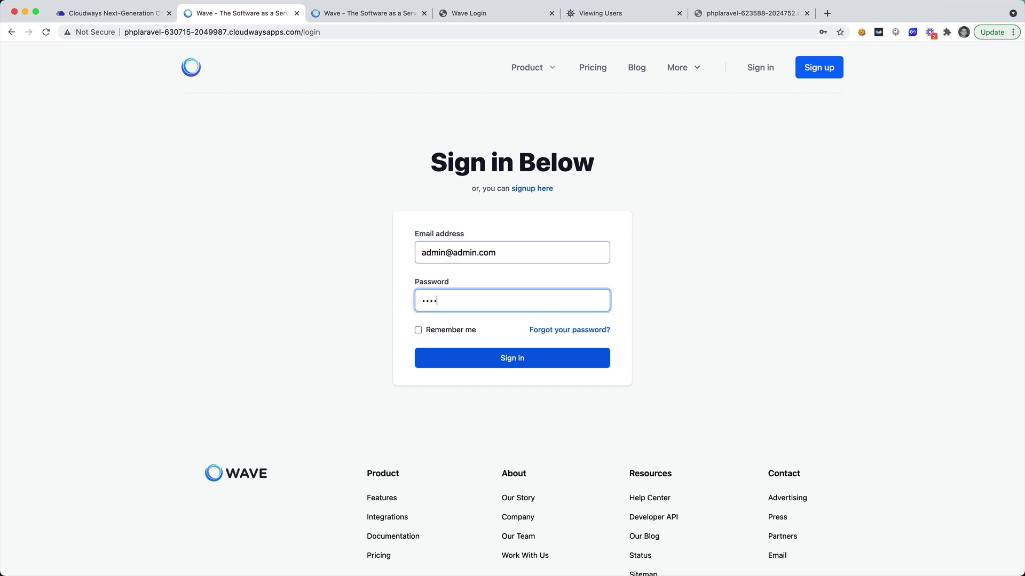
type("assword")
key("Return")
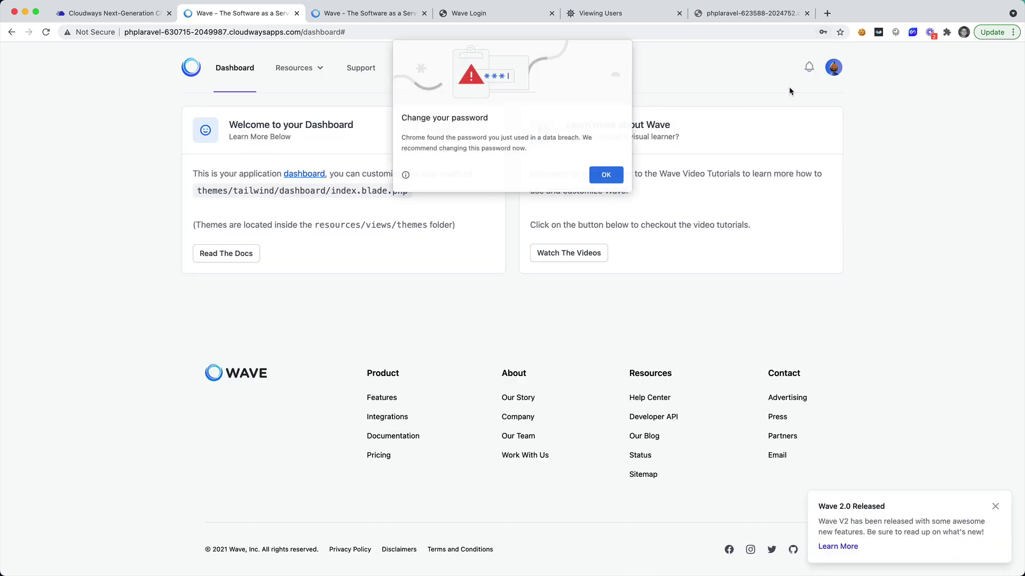
left_click(599, 177)
Open the Wave admin panel's Users list showing two accounts, then return to Cloudways.
left_click(833, 67)
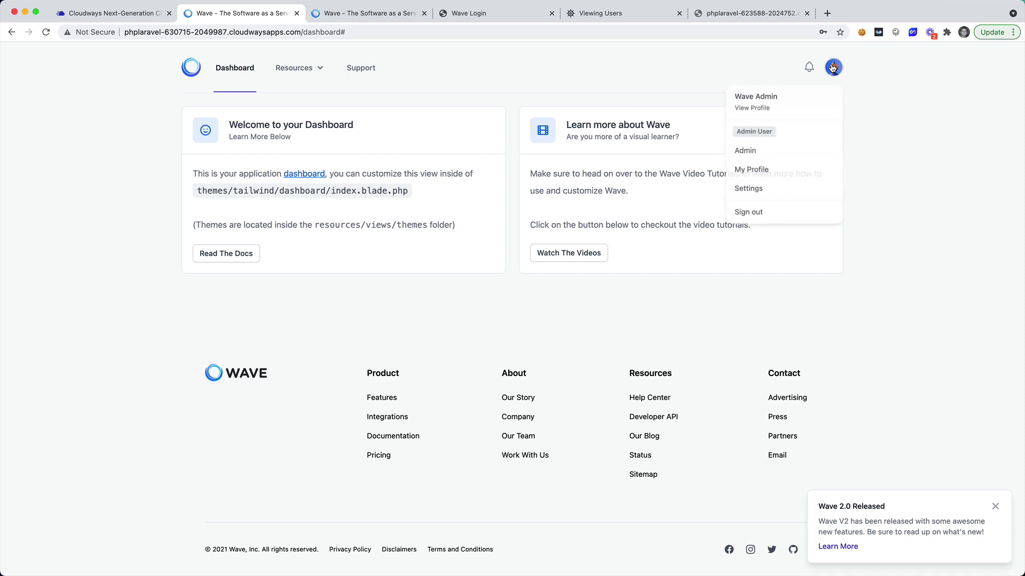
left_click(758, 152)
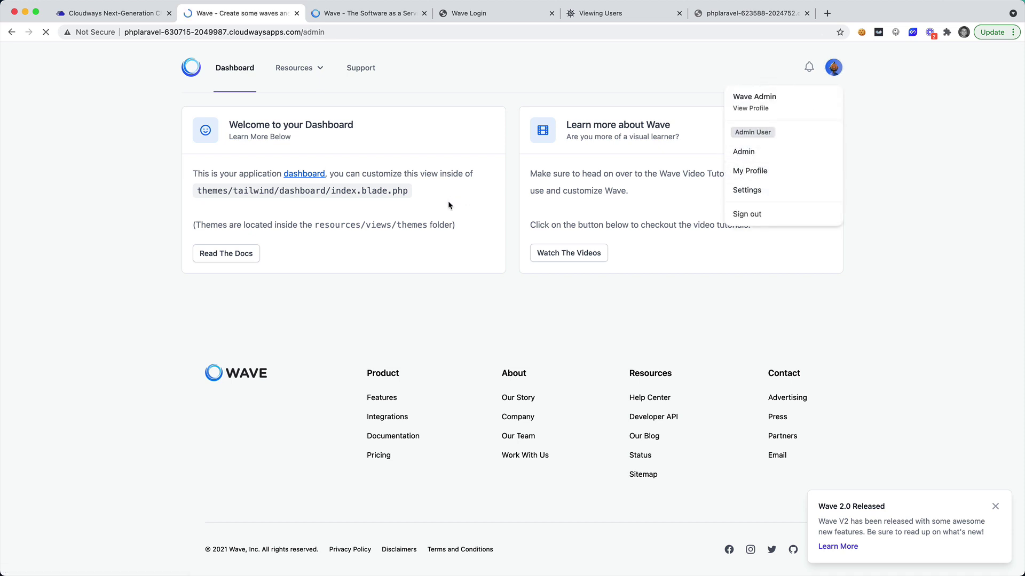
mouse_move(42, 211)
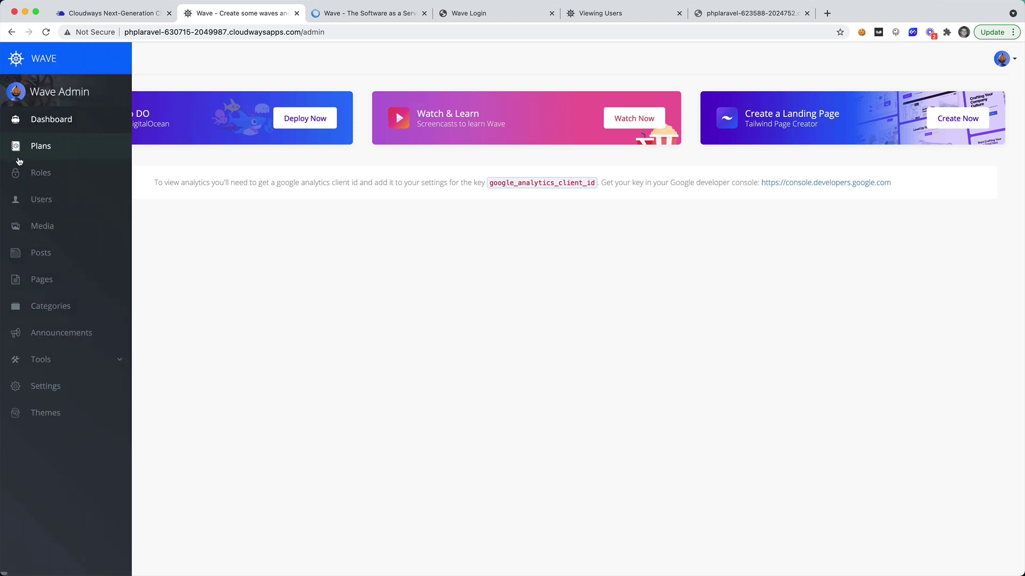
left_click(54, 209)
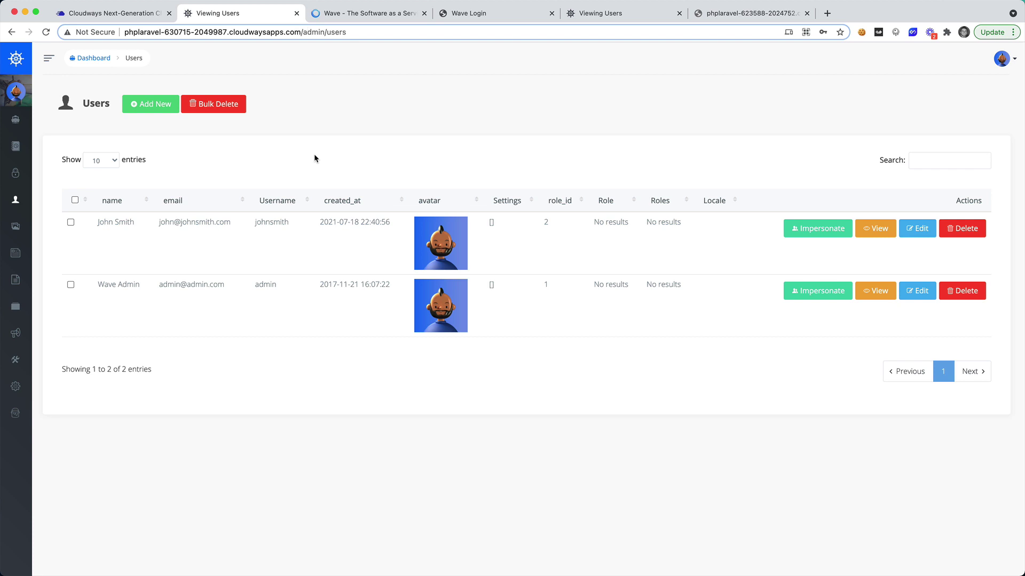
key("ctrl+shift+Tab")
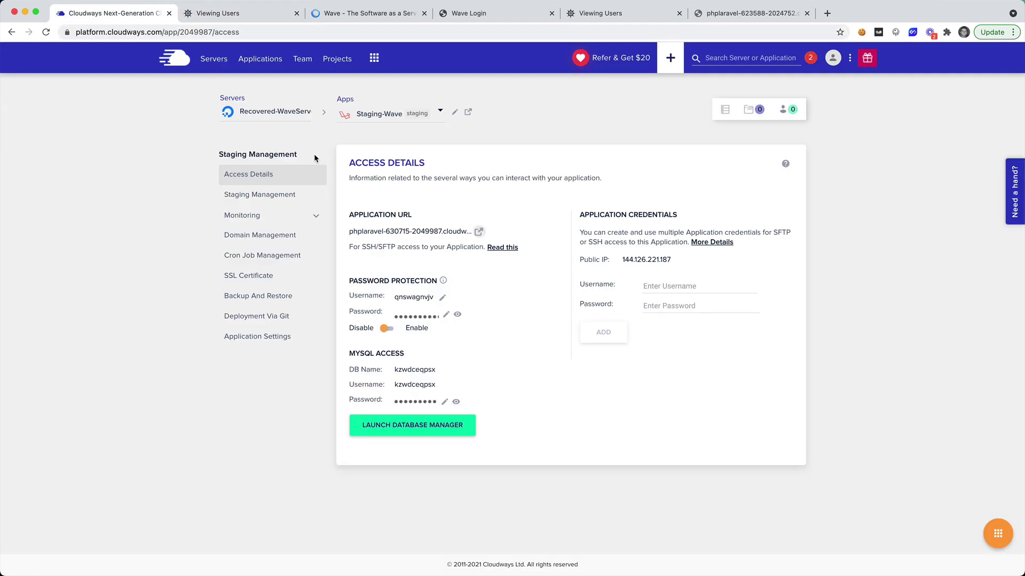